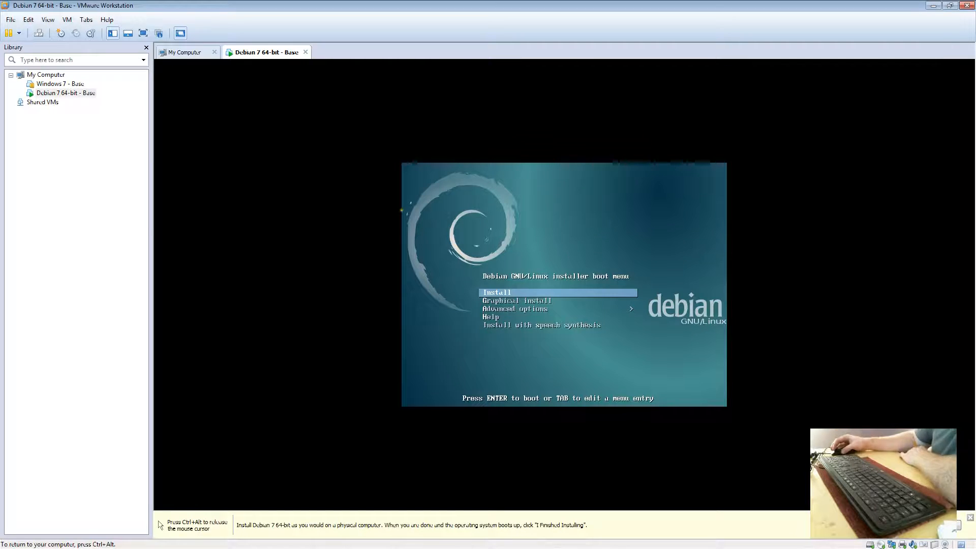
# - Switch the VM to full screen and boot the text-mode Install option from the Debian menu
pyautogui.hotkey('ctrl', 'alt')
pyautogui.click(143, 33)
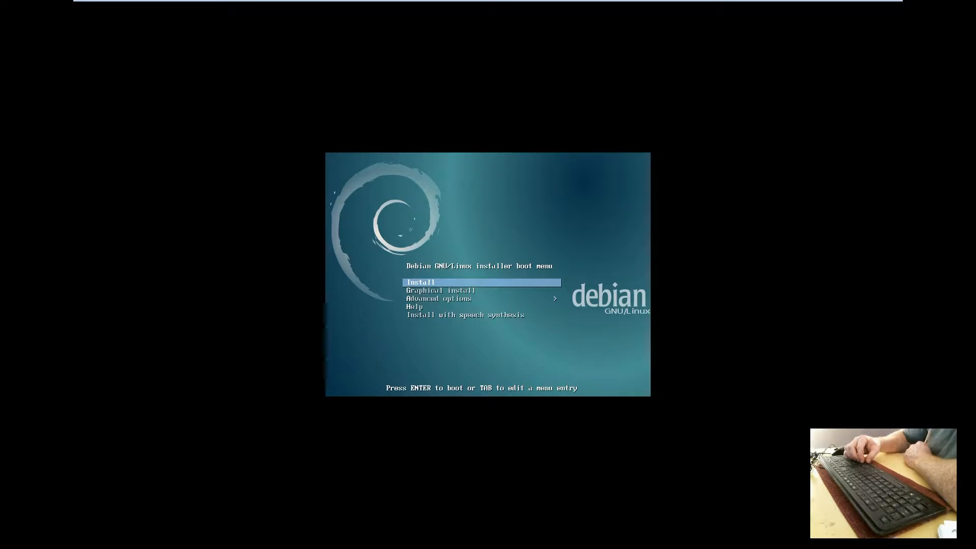
pyautogui.press('Down')
pyautogui.press('Down')
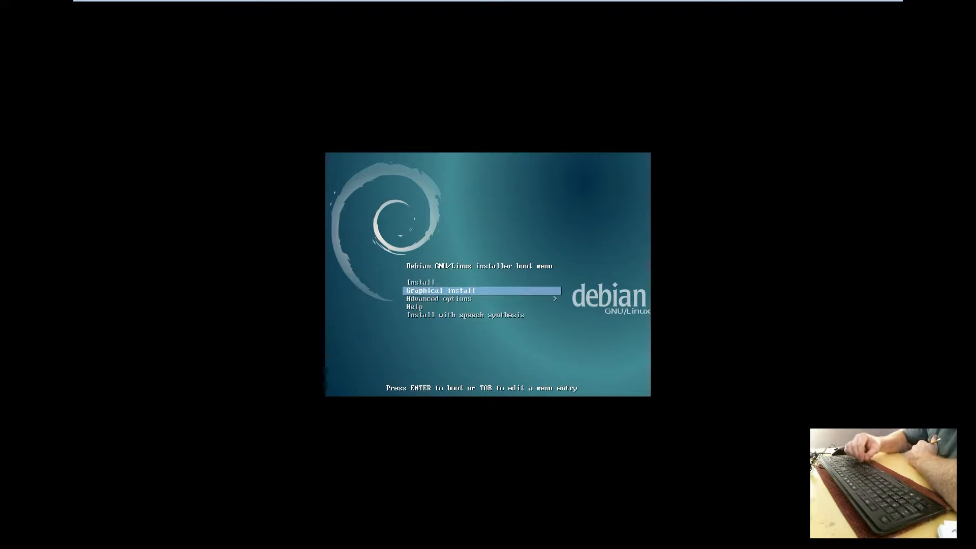
pyautogui.press('Up')
pyautogui.press('Up')
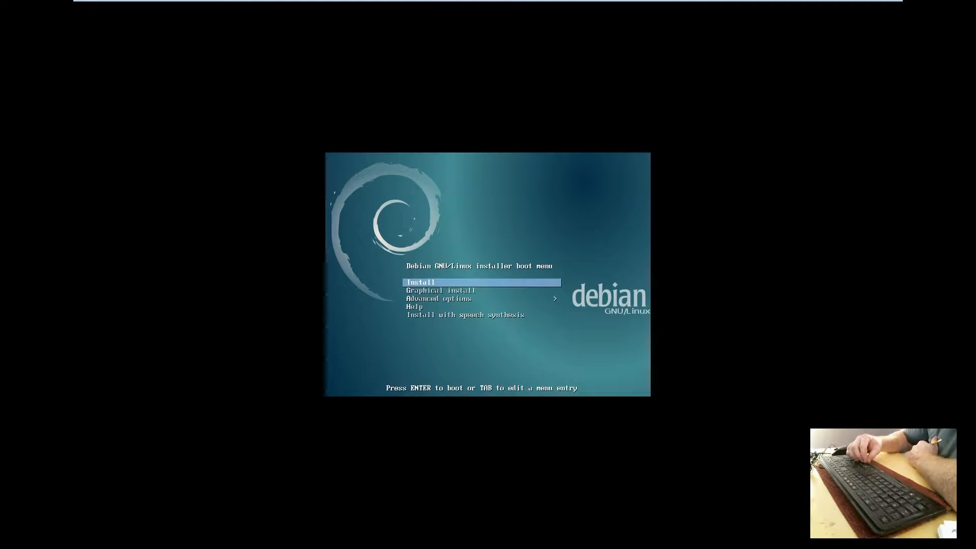
pyautogui.press('Down')
pyautogui.press('Down')
pyautogui.press('Down')
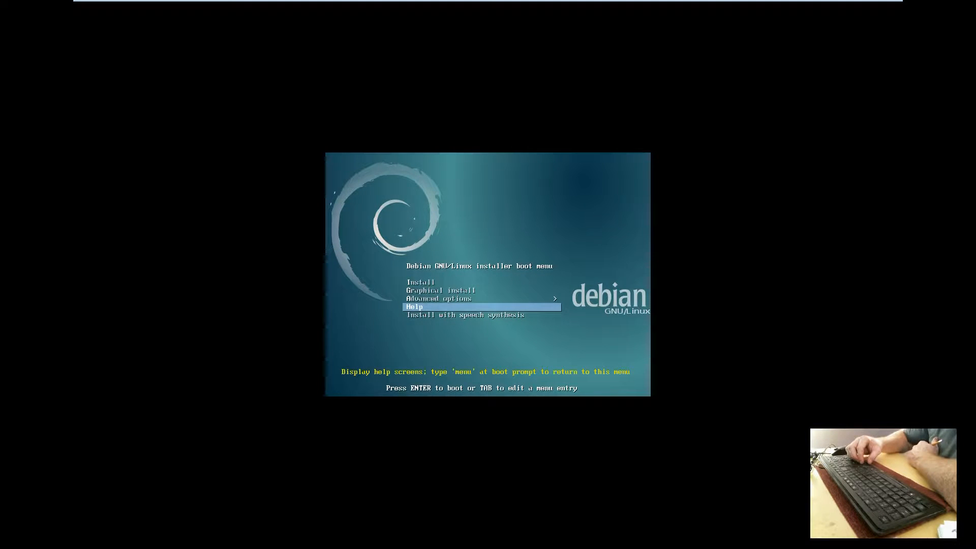
pyautogui.press('Up')
pyautogui.press('Up')
pyautogui.press('Up')
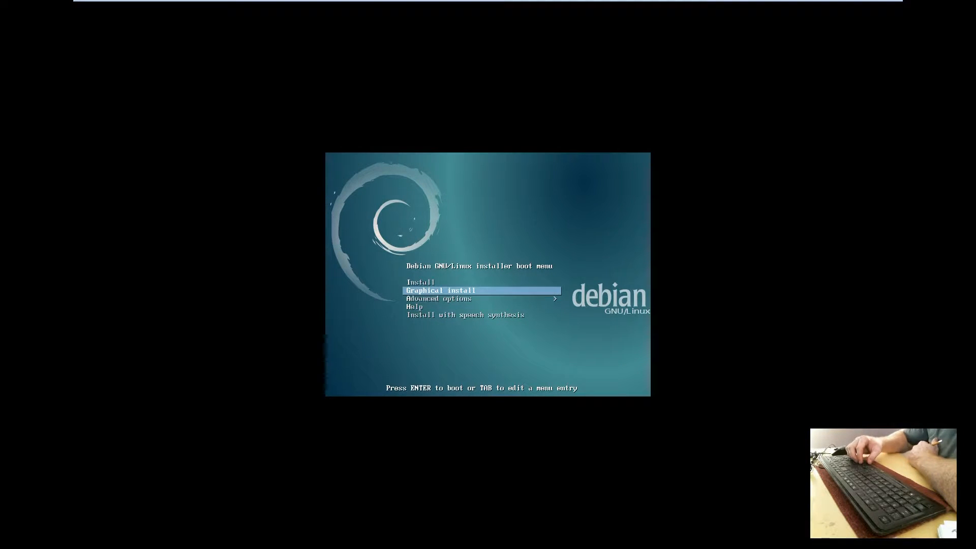
pyautogui.press('Down')
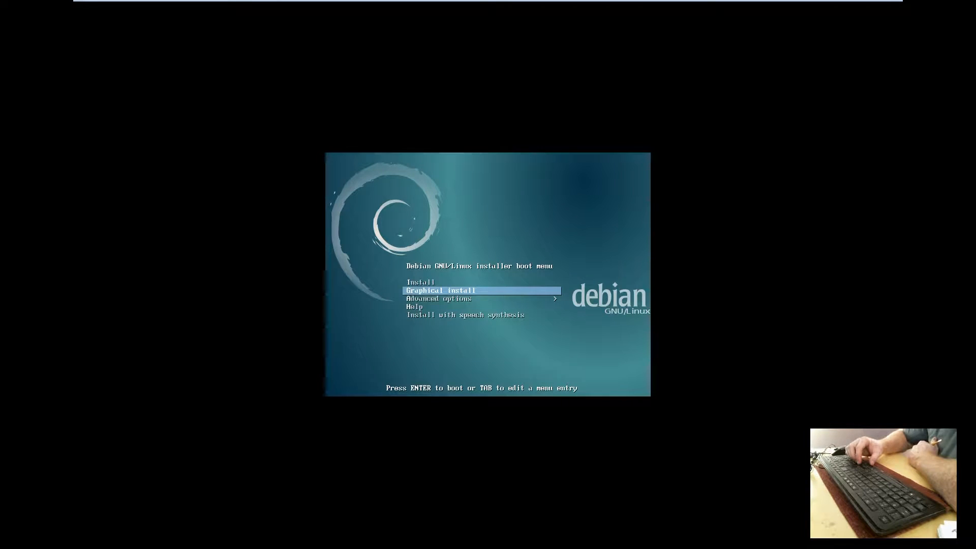
pyautogui.press('Up')
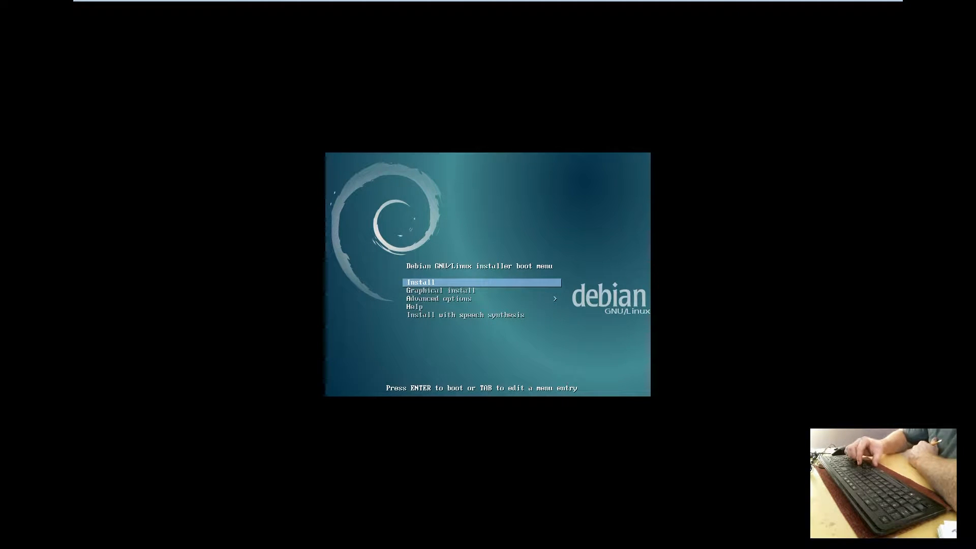
pyautogui.press('Down')
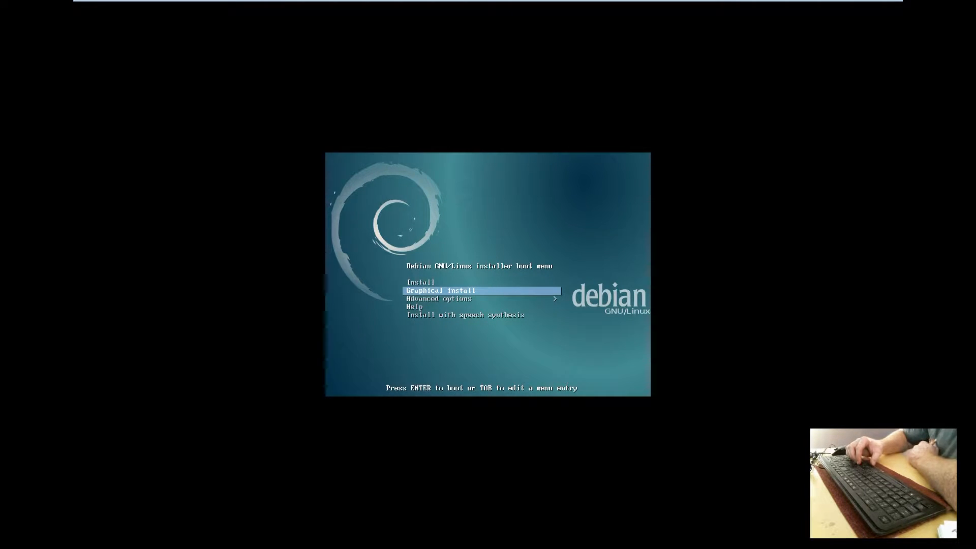
pyautogui.press('Up')
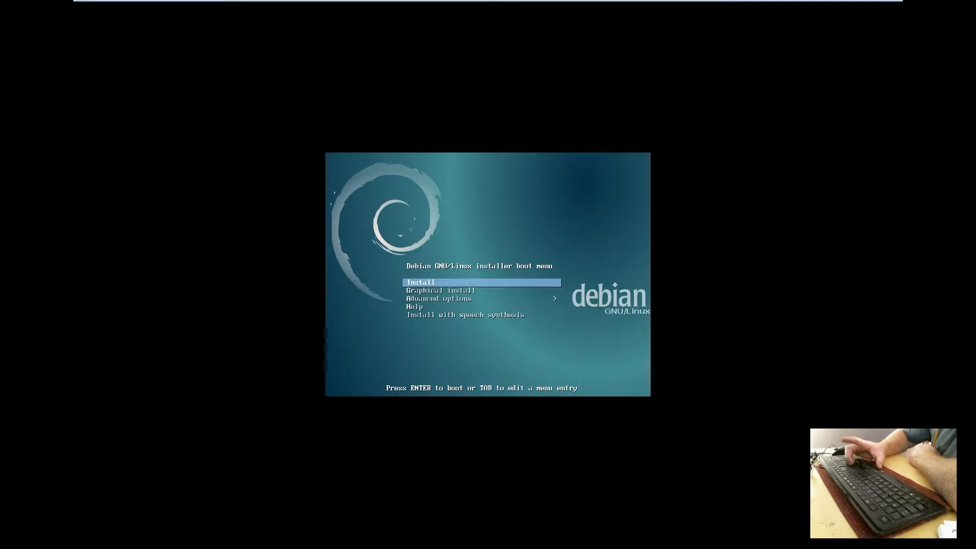
pyautogui.press('Return')
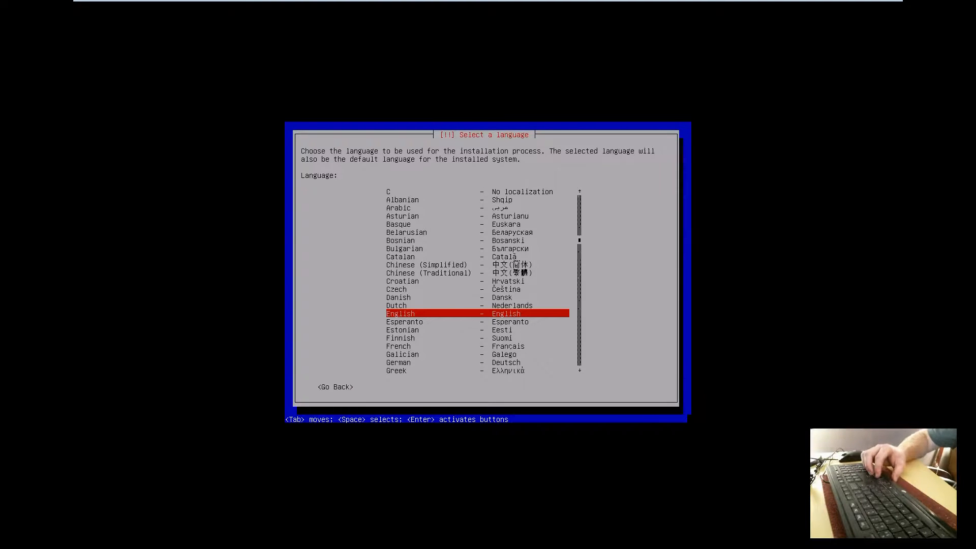
# - Choose English as the language, Canada as the location and the American English keymap
pyautogui.press('Up')
pyautogui.press('Up')
pyautogui.press('Down')
pyautogui.press('Down')
pyautogui.press('Down')
pyautogui.press('Up')
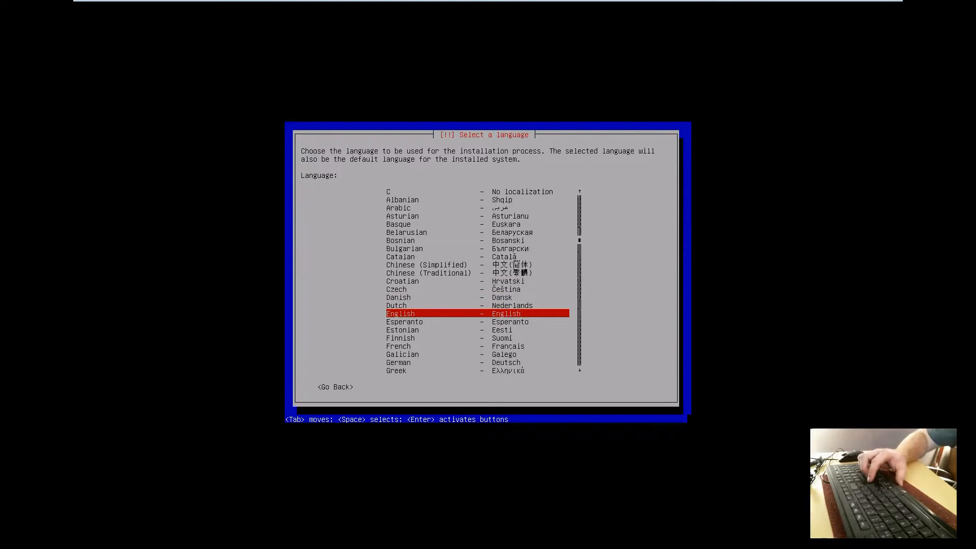
pyautogui.press('Return')
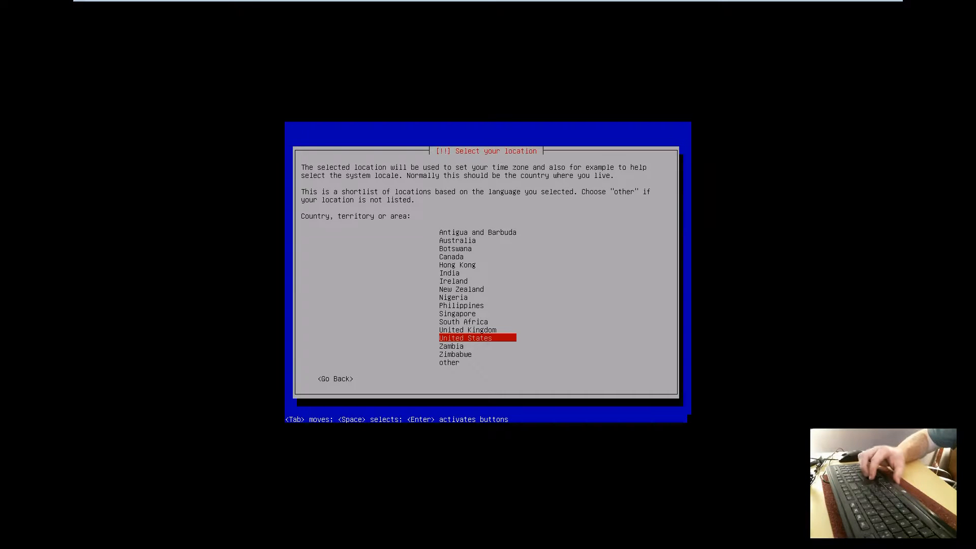
pyautogui.press('Up')
pyautogui.press('Up')
pyautogui.press('Up')
pyautogui.press('Up')
pyautogui.press('Up')
pyautogui.press('Up')
pyautogui.press('Up')
pyautogui.press('Up')
pyautogui.press('Up')
pyautogui.press('Up')
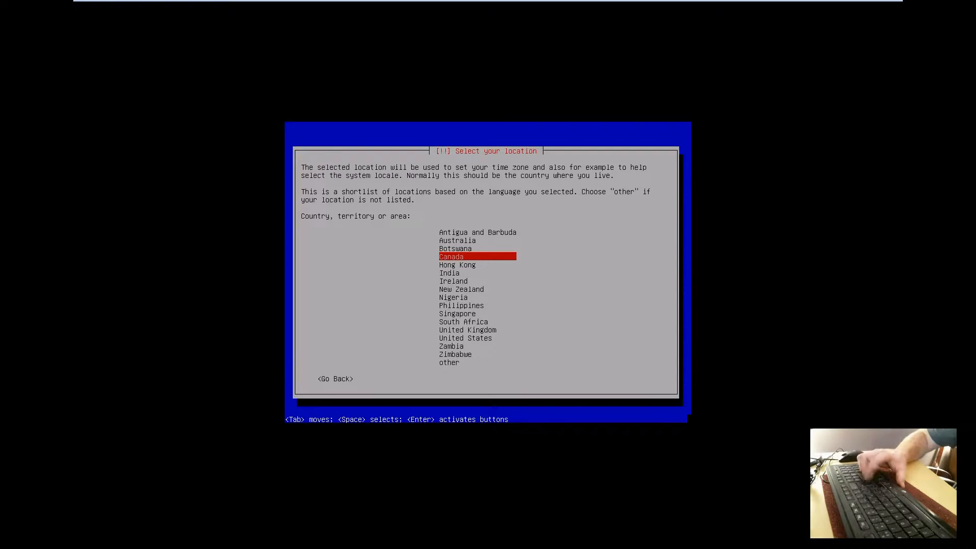
pyautogui.press('Return')
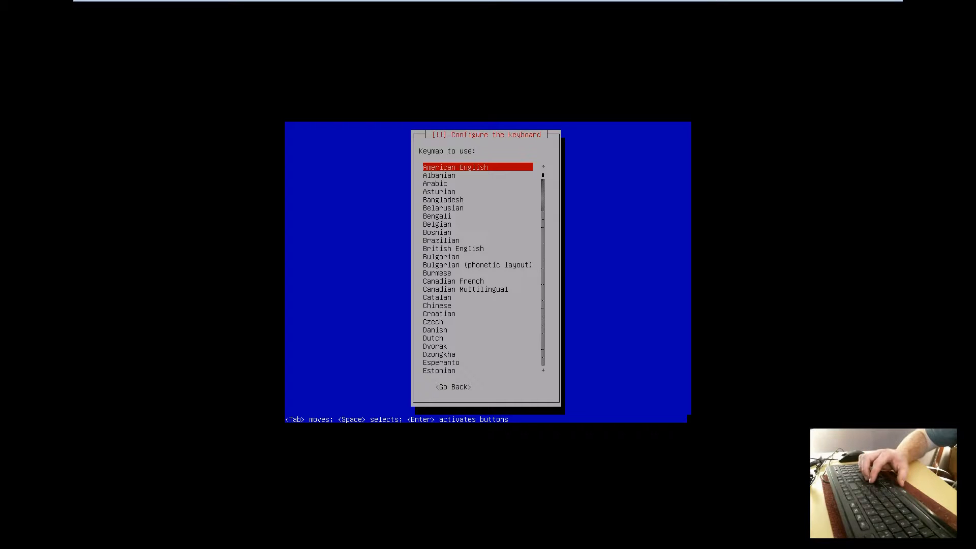
pyautogui.press('Return')
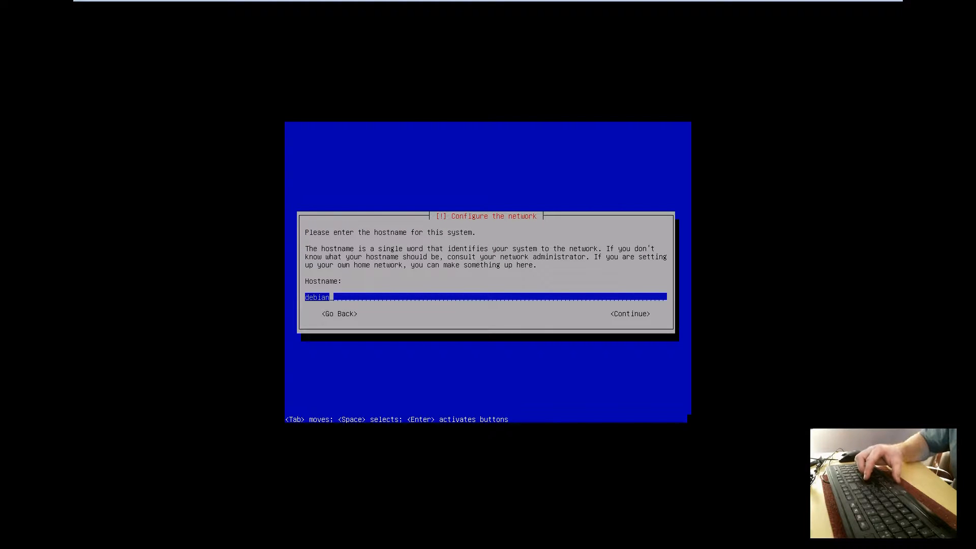
# - Replace the default hostname with NMDebian and enter a .net domain name
pyautogui.press('BackSpace')
pyautogui.press('BackSpace')
pyautogui.press('BackSpace')
pyautogui.press('BackSpace')
pyautogui.press('BackSpace')
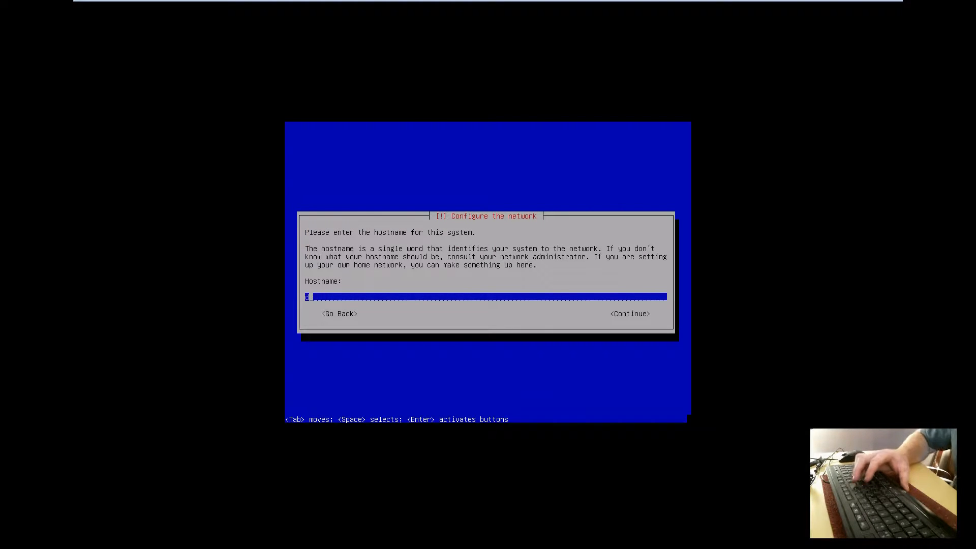
pyautogui.press('BackSpace')
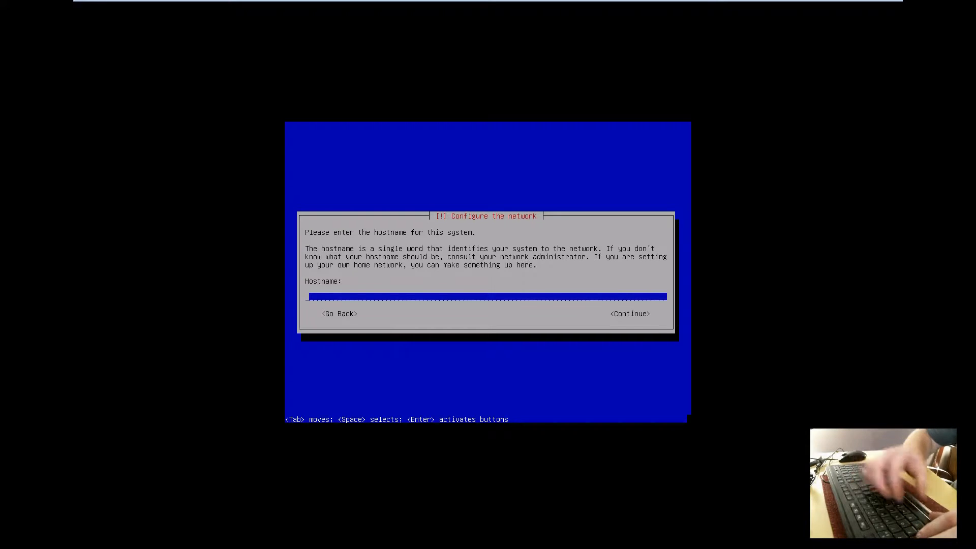
pyautogui.write('NMDebianB')
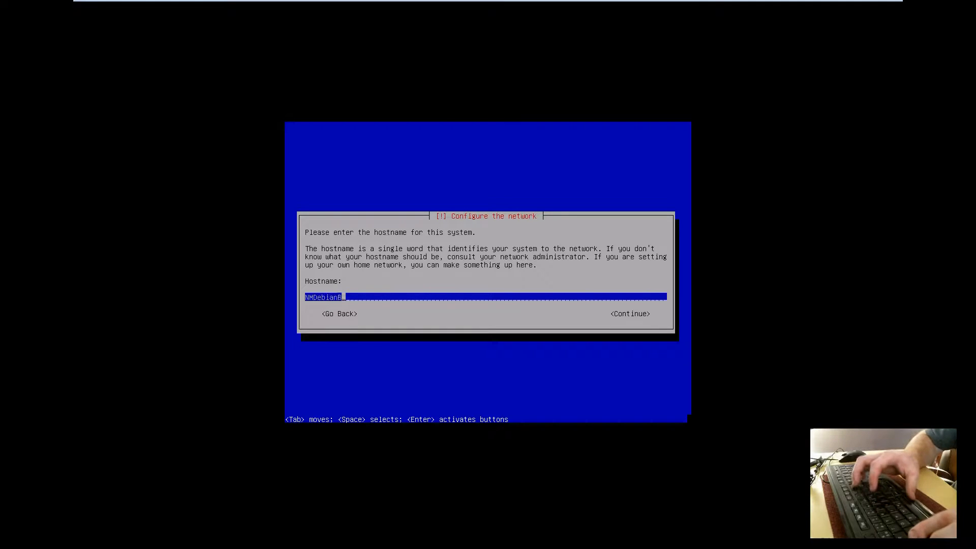
pyautogui.press('BackSpace')
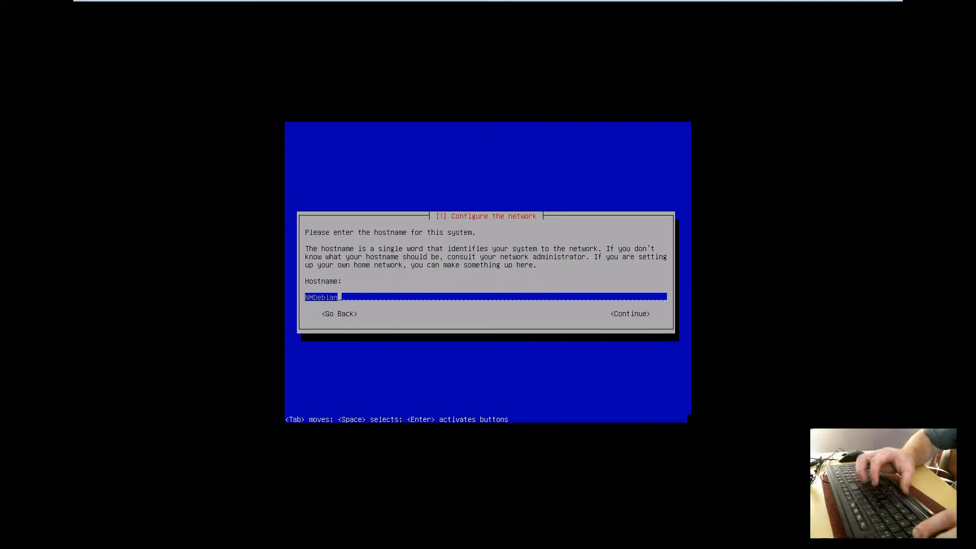
pyautogui.press('Return')
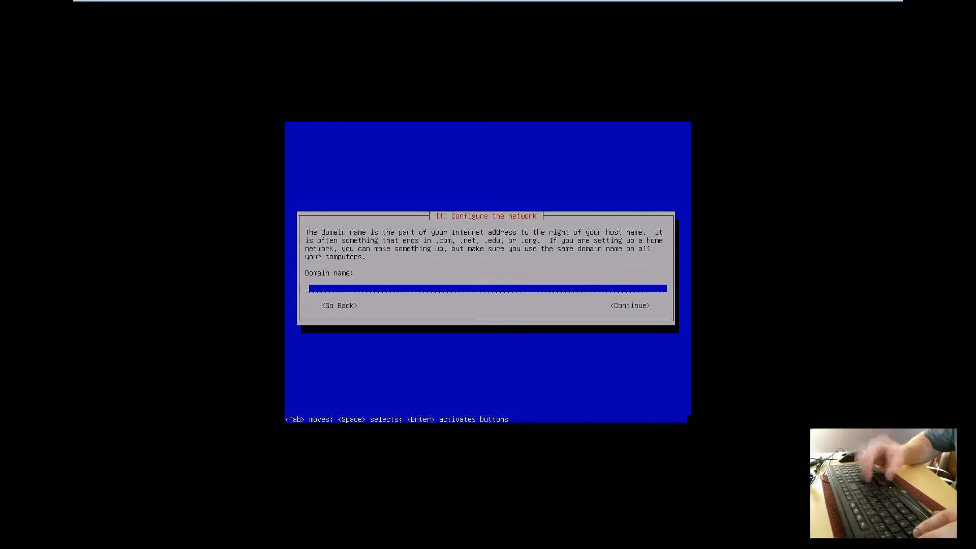
pyautogui.write('M')
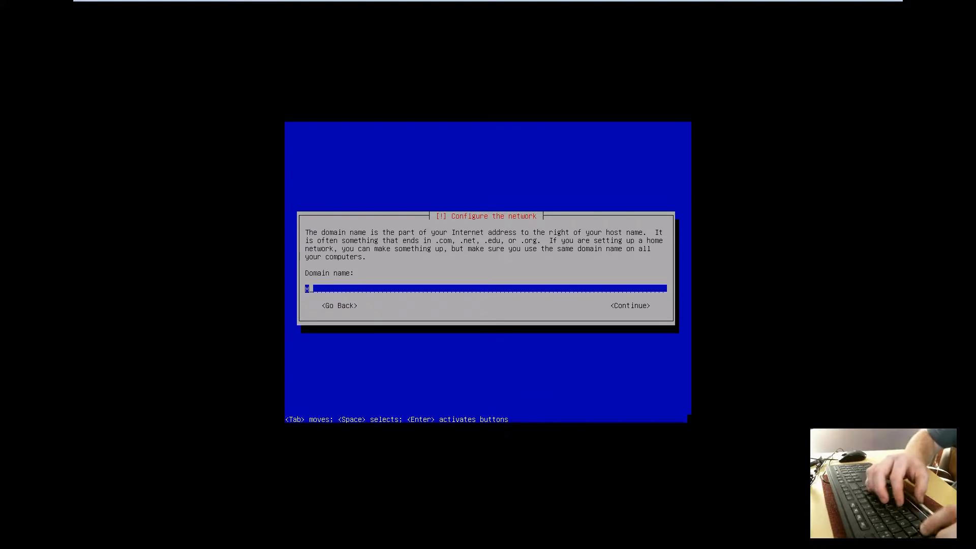
pyautogui.write('cGinnNet.net')
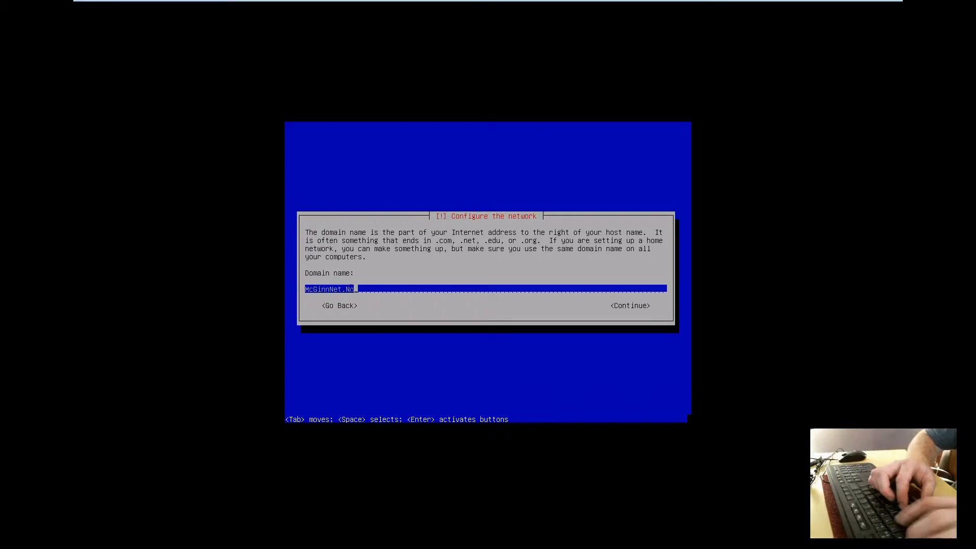
pyautogui.press('Return')
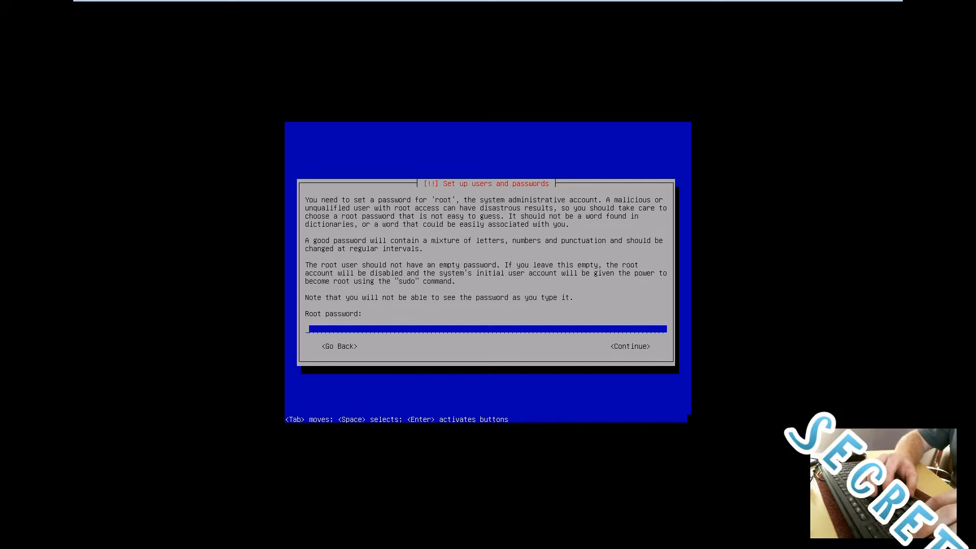
# - Set the root password and confirm it
pyautogui.write('**********')
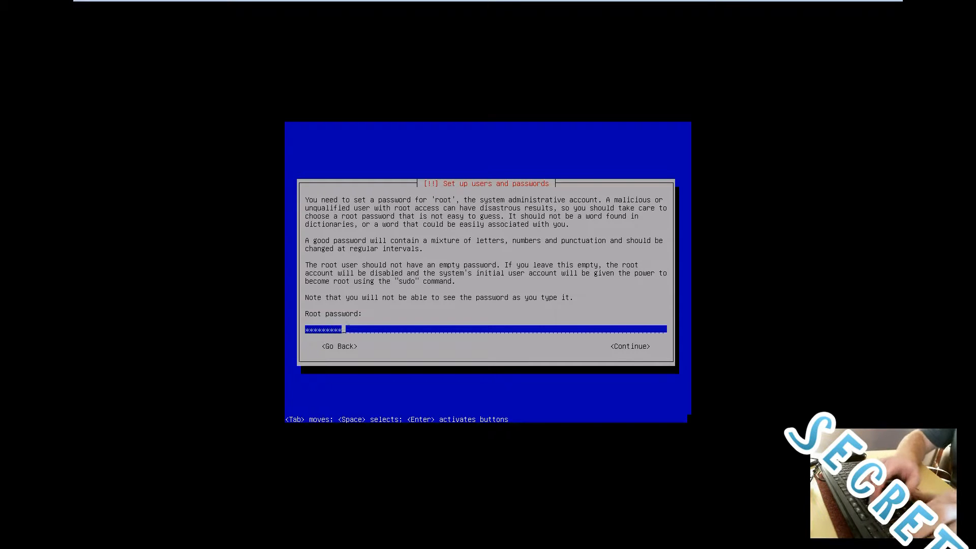
pyautogui.press('Return')
pyautogui.write('**')
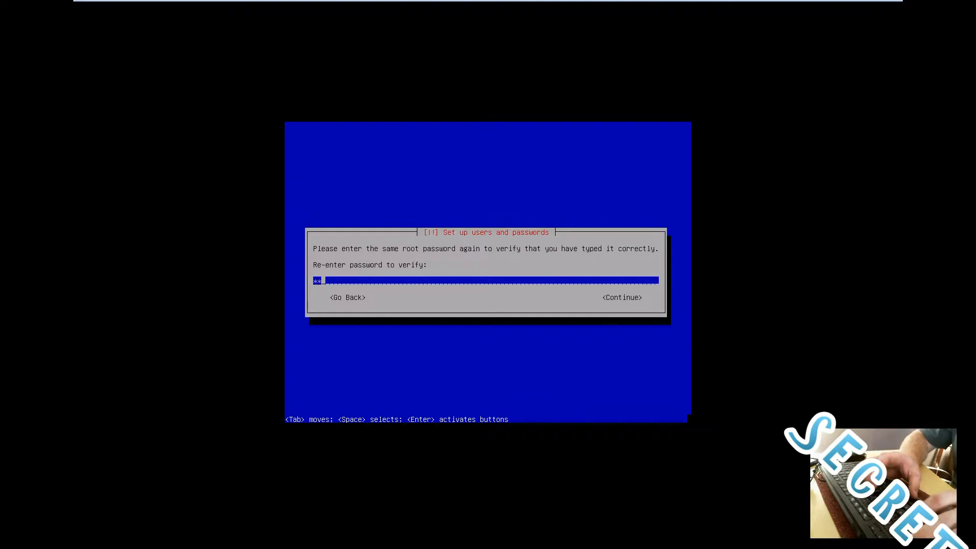
pyautogui.write('********')
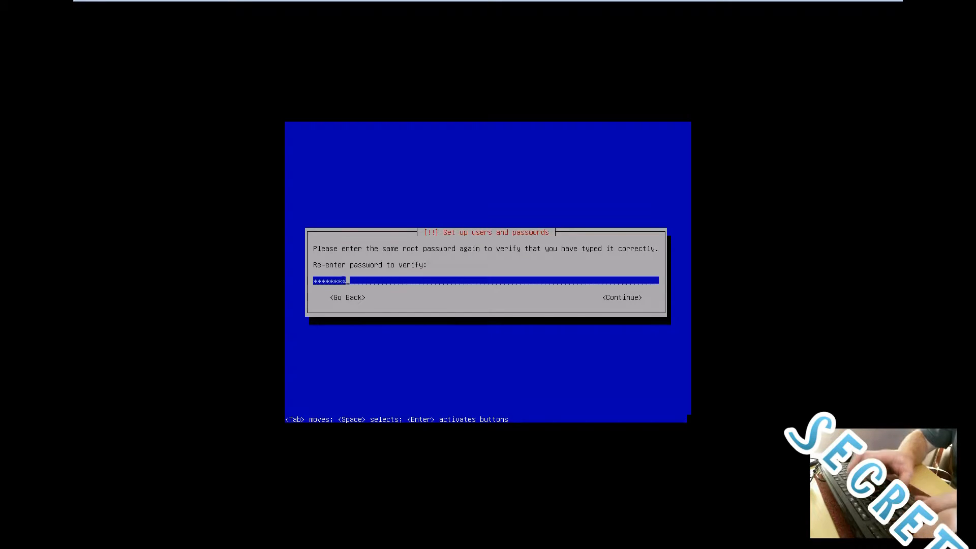
pyautogui.press('Return')
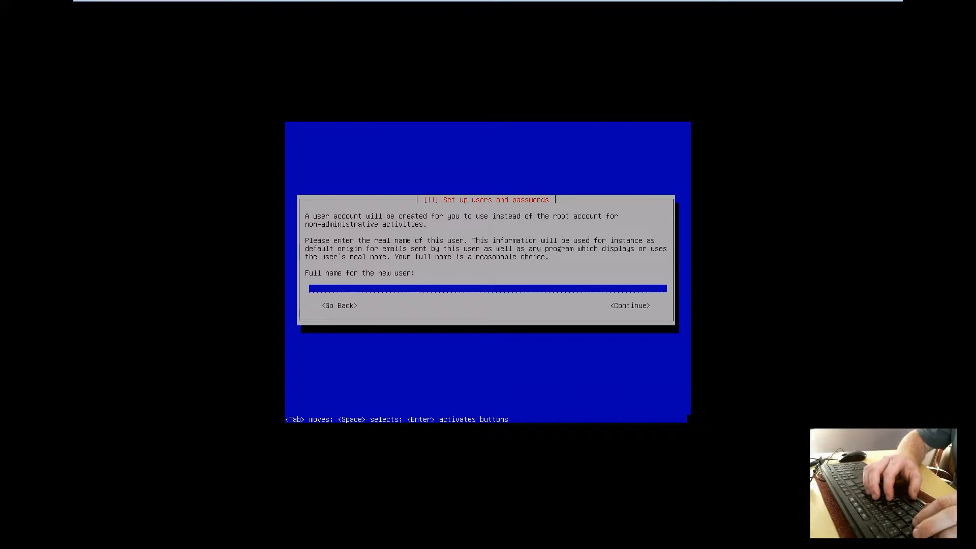
# - Enter the new user's full name and replace the suggested username with a custom one
pyautogui.write('Jason Eckert')
pyautogui.press('Return')
pyautogui.press('BackSpace')
pyautogui.press('BackSpace')
pyautogui.press('BackSpace')
pyautogui.press('BackSpace')
pyautogui.press('BackSpace')
pyautogui.write('bytes')
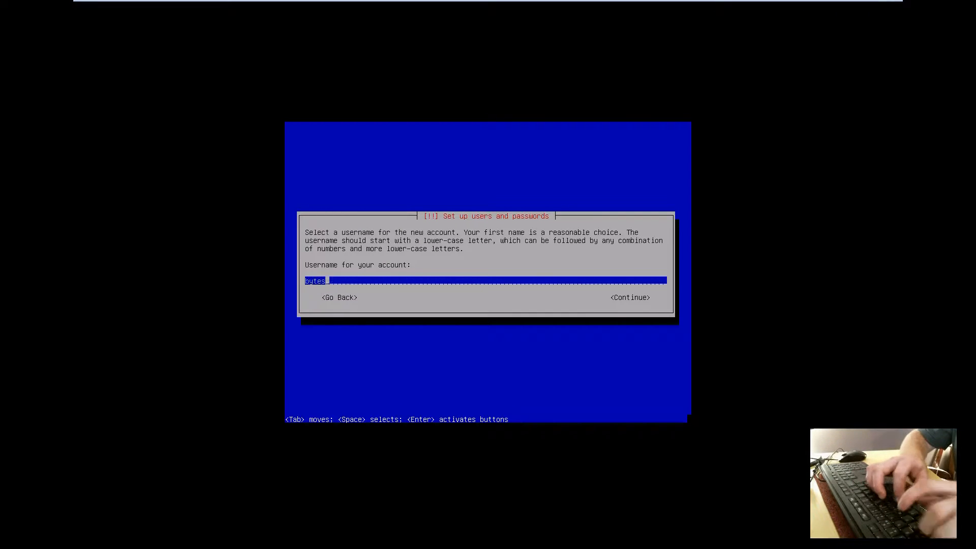
pyautogui.press('BackSpace')
pyautogui.write('sabit')
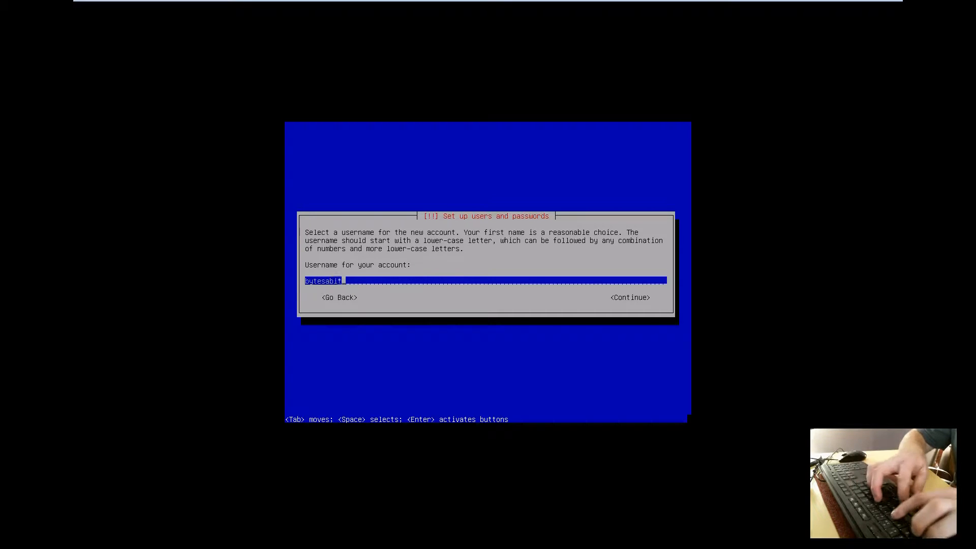
pyautogui.press('Return')
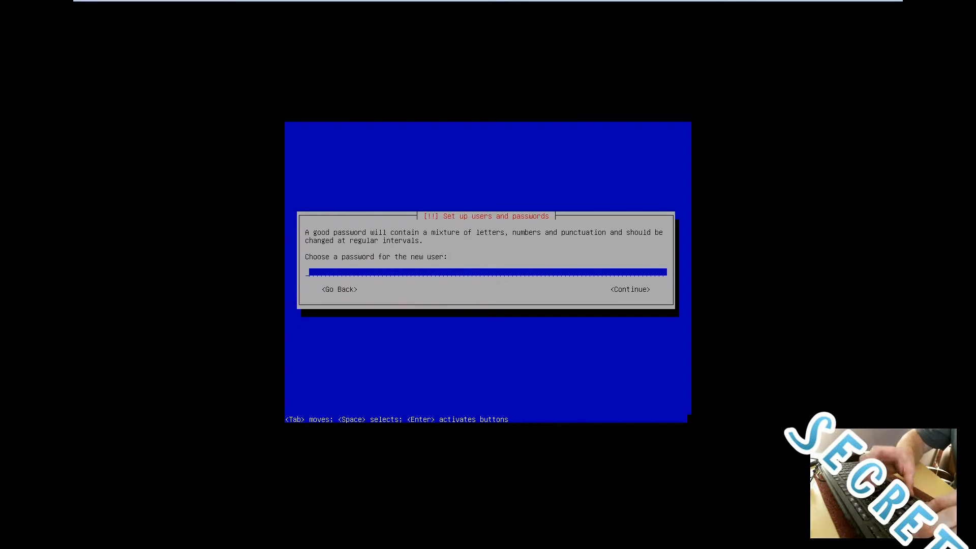
# - Set the new user's password and retype it to verify
pyautogui.write('**********')
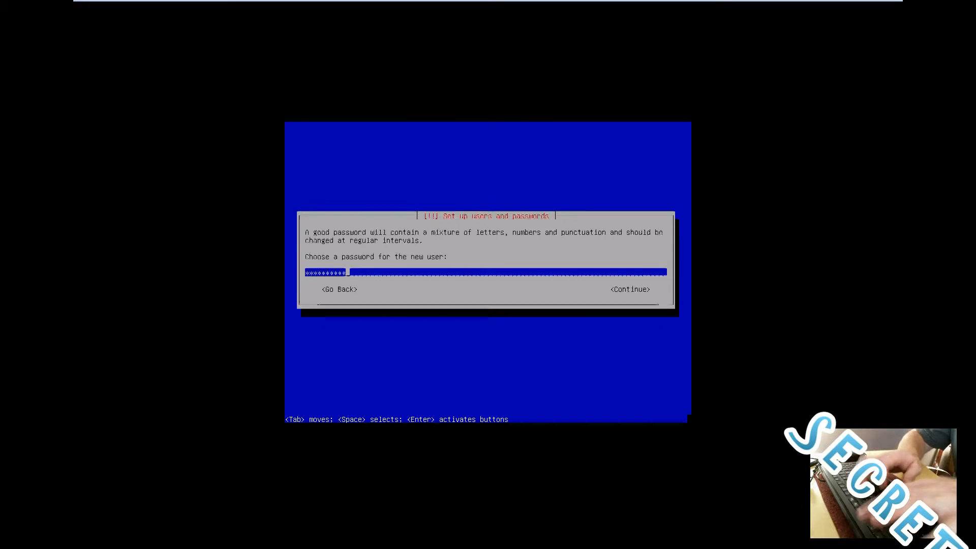
pyautogui.press('Return')
pyautogui.write('**********')
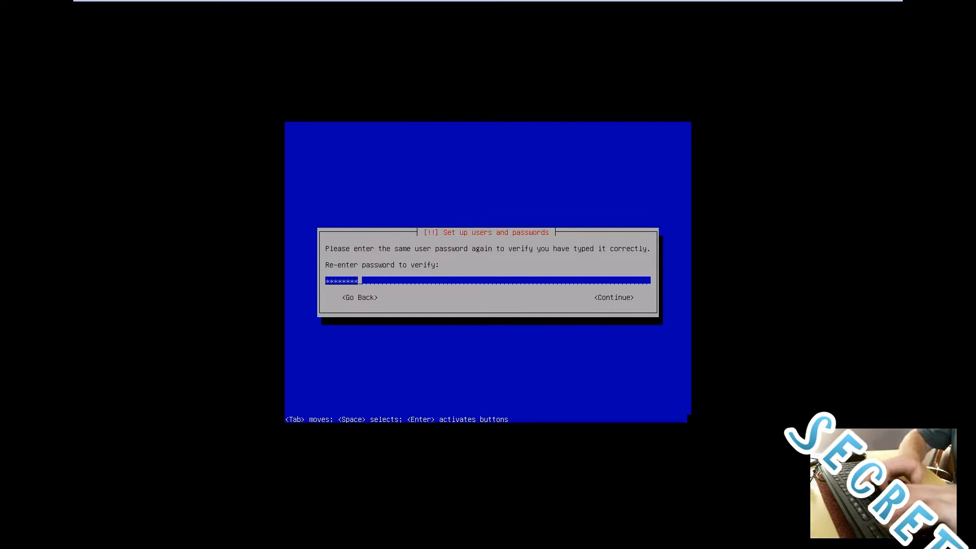
pyautogui.press('Return')
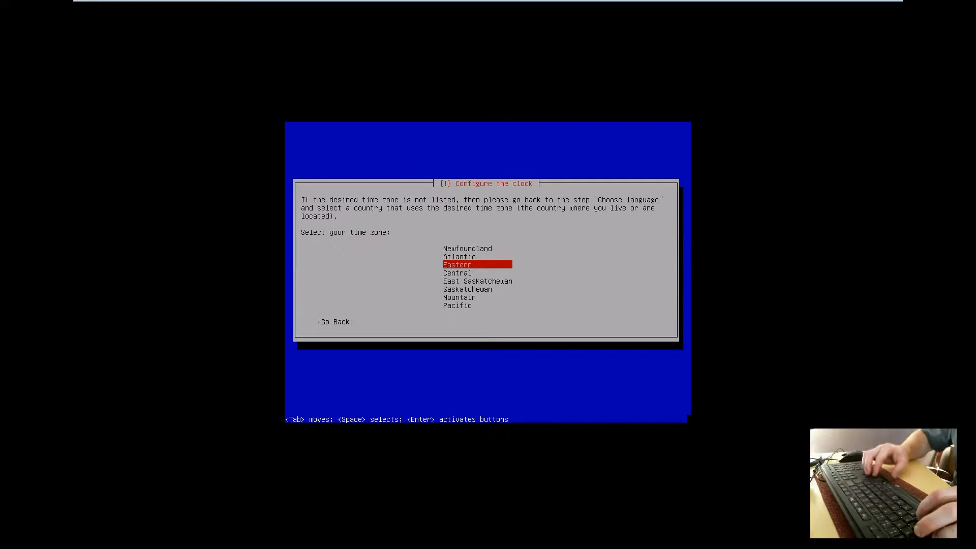
# - Choose the Atlantic time zone and guided partitioning using the entire disk
pyautogui.press('Up')
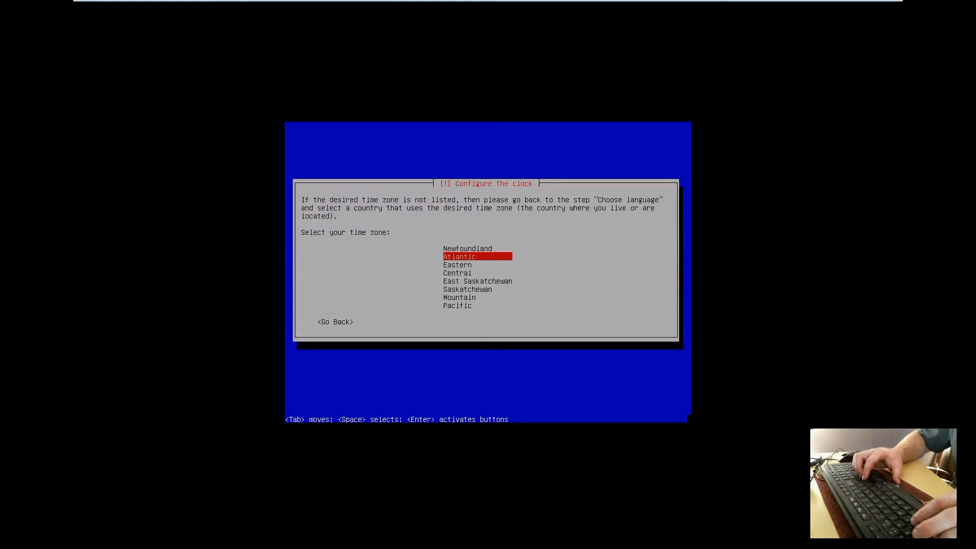
pyautogui.press('Return')
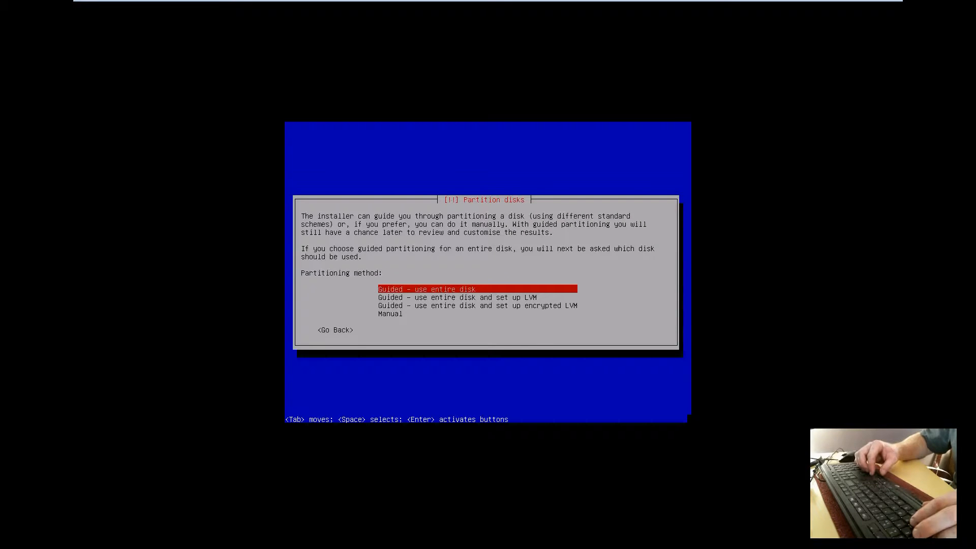
pyautogui.press('Down')
pyautogui.press('Down')
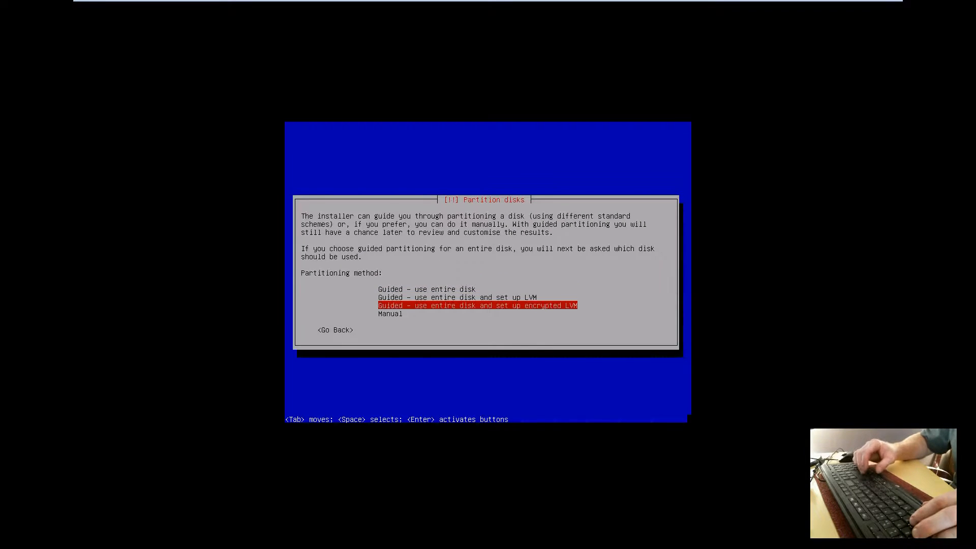
pyautogui.press('Up')
pyautogui.press('Up')
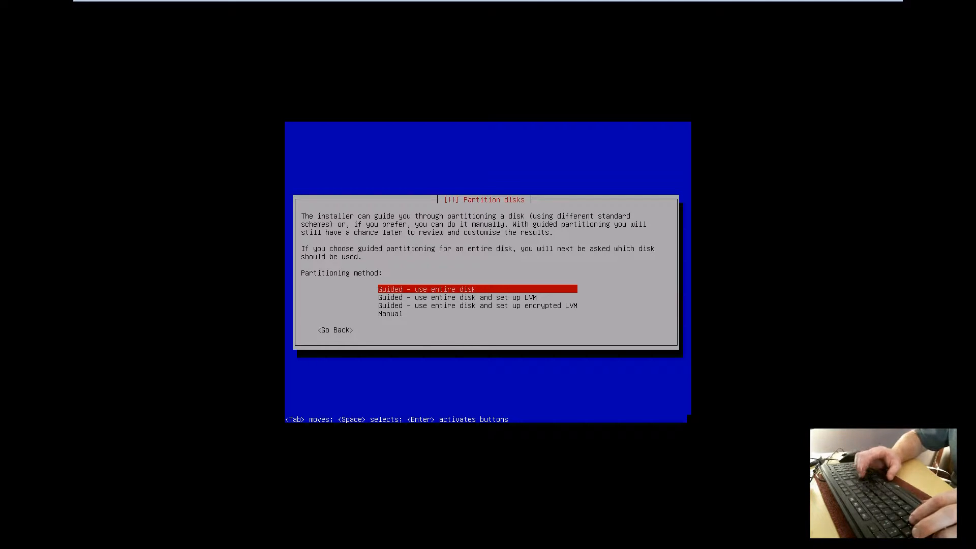
pyautogui.press('Return')
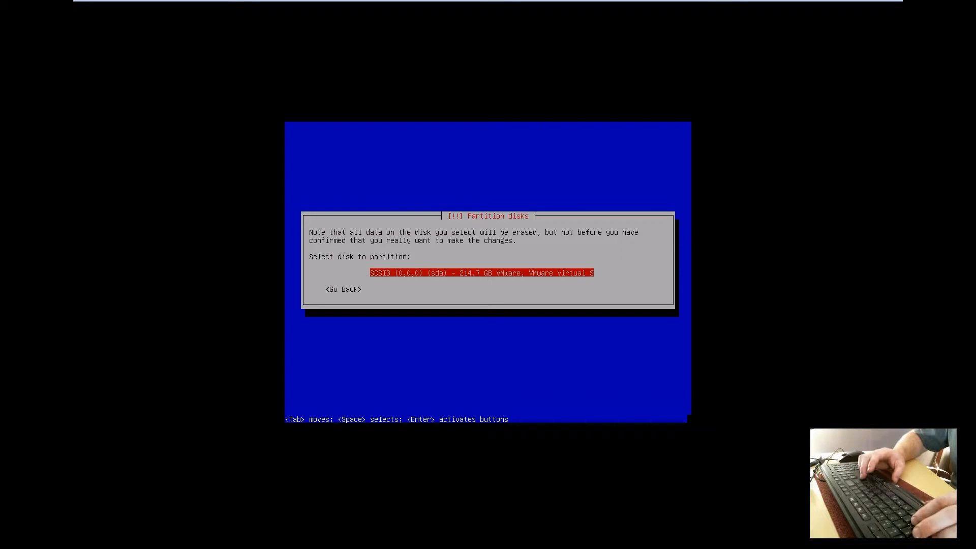
# - Partition disk sda with all files in one partition and finish partitioning
pyautogui.press('Return')
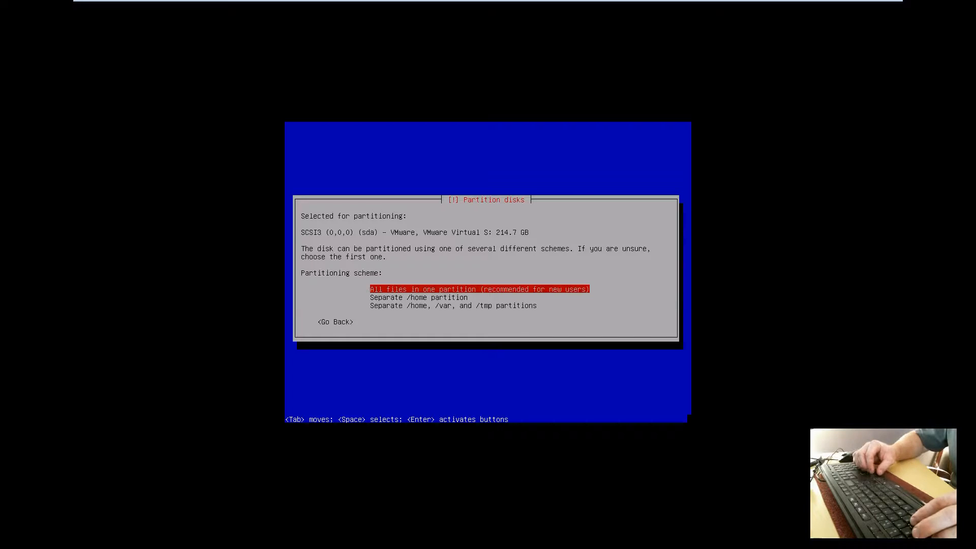
pyautogui.press('Down')
pyautogui.press('Up')
pyautogui.press('Down')
pyautogui.press('Up')
pyautogui.press('Down')
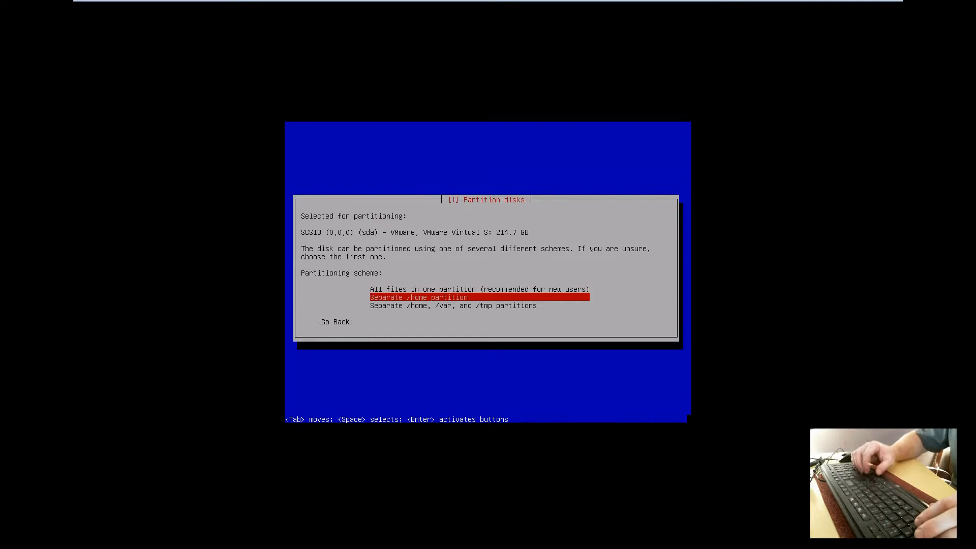
pyautogui.press('Up')
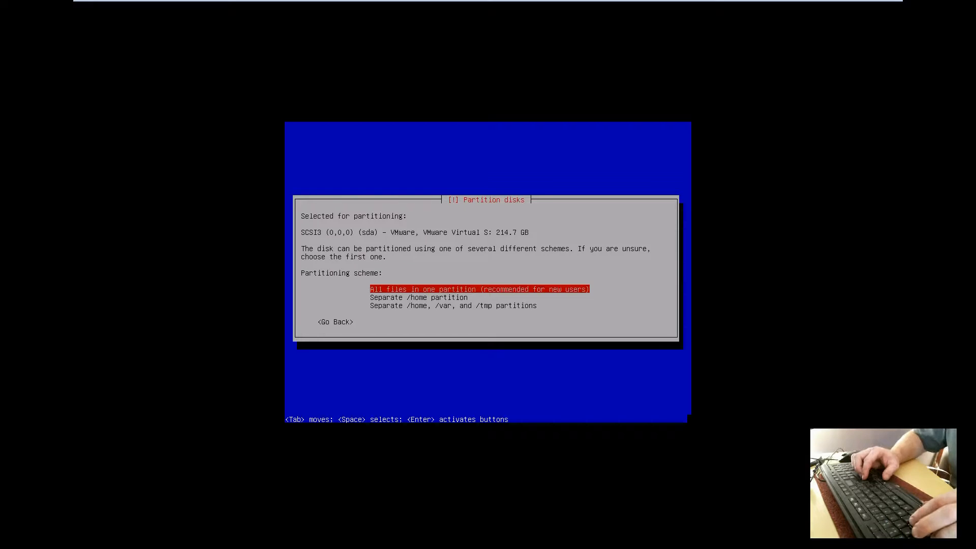
pyautogui.press('Return')
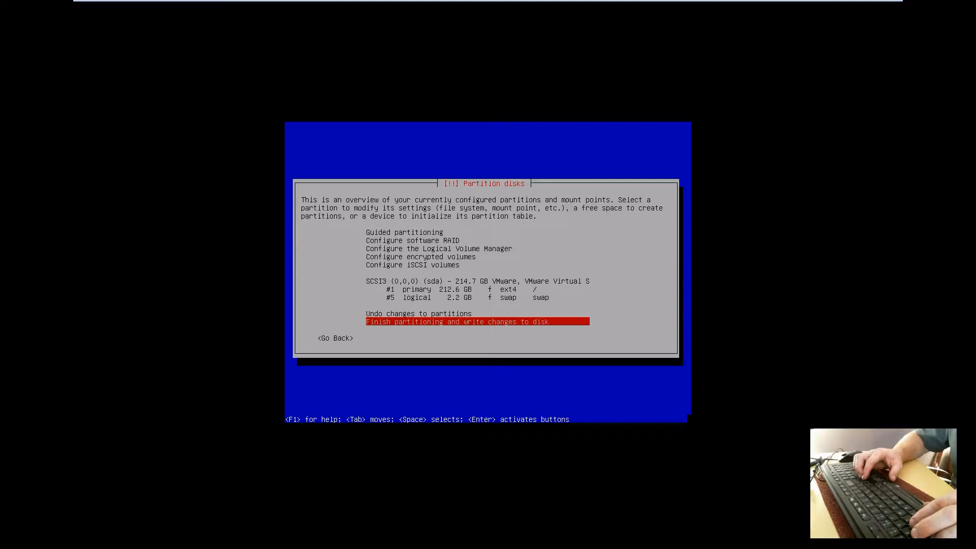
pyautogui.press('Return')
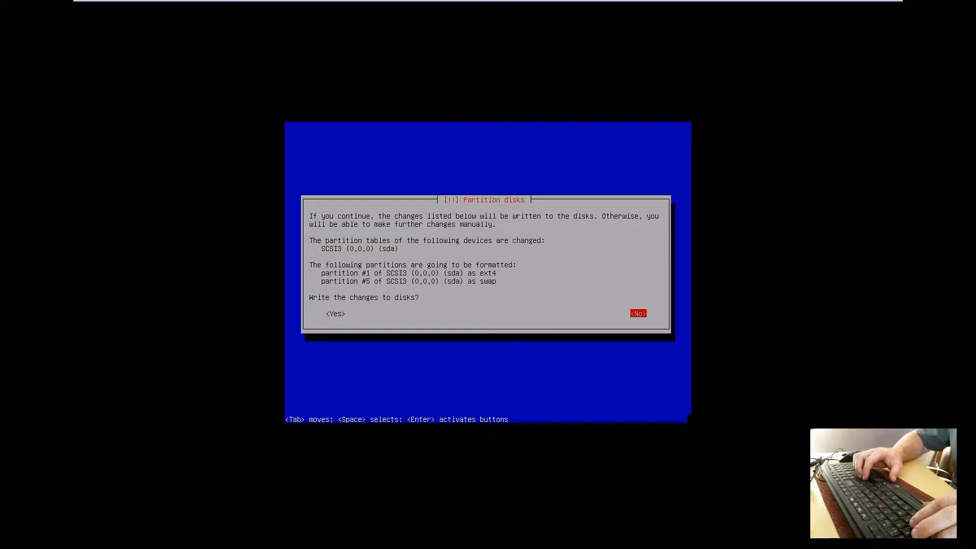
# - Answer Yes to writing the partition changes to disk and let the base system install
pyautogui.press('Tab')
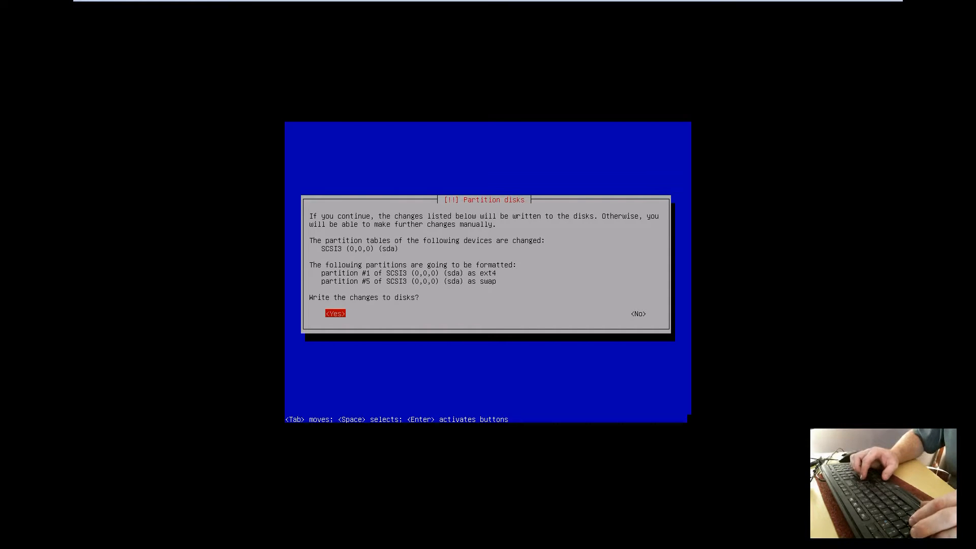
pyautogui.press('Return')
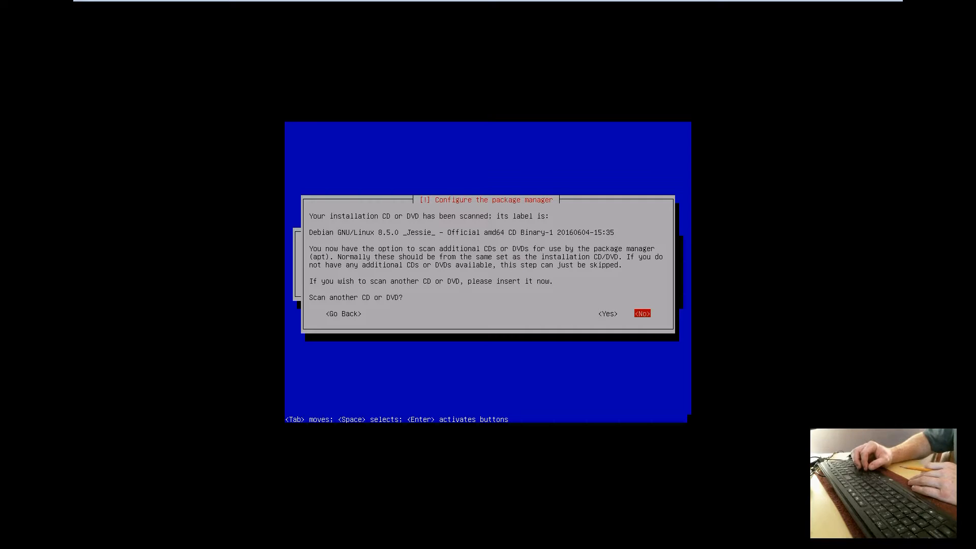
# - Decline scanning another CD or DVD and agree to use a network mirror
pyautogui.press('Left')
pyautogui.press('Right')
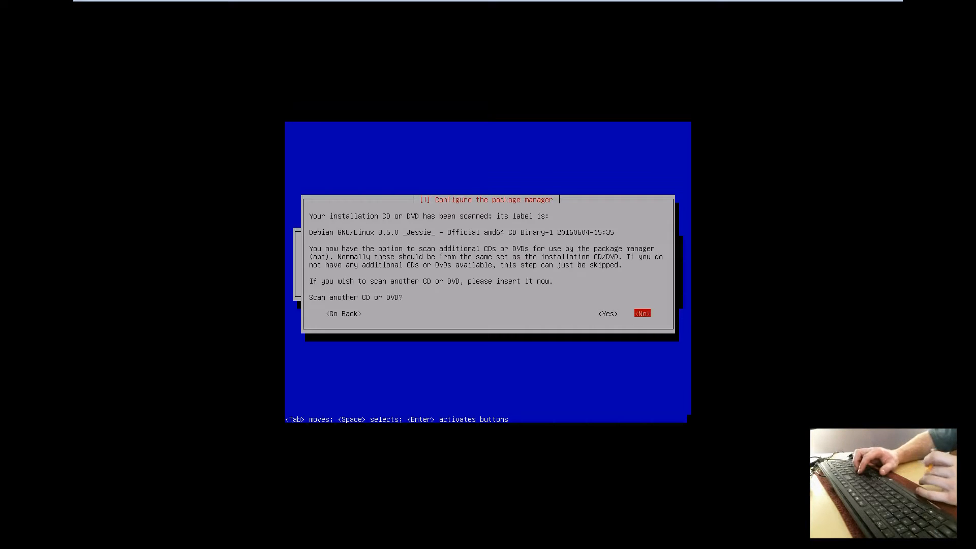
pyautogui.press('Return')
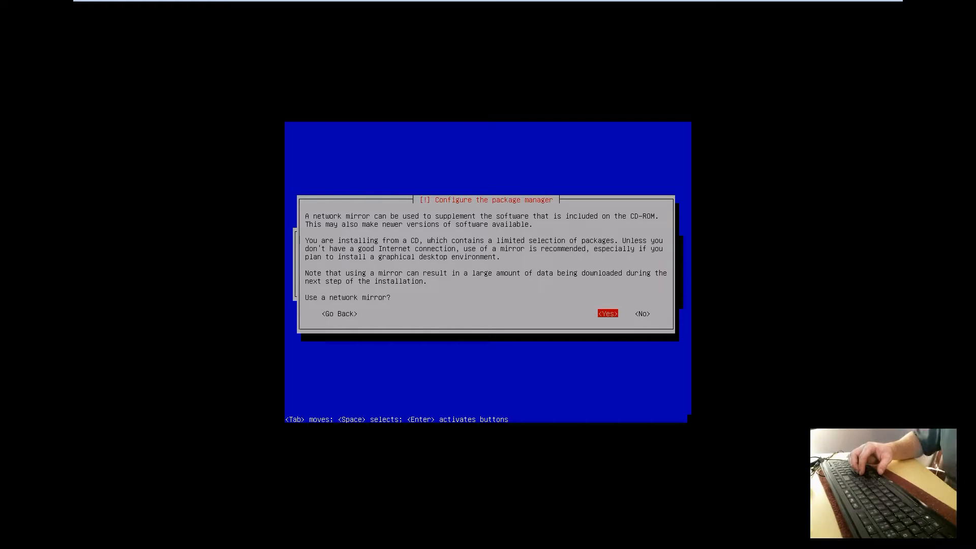
pyautogui.press('Return')
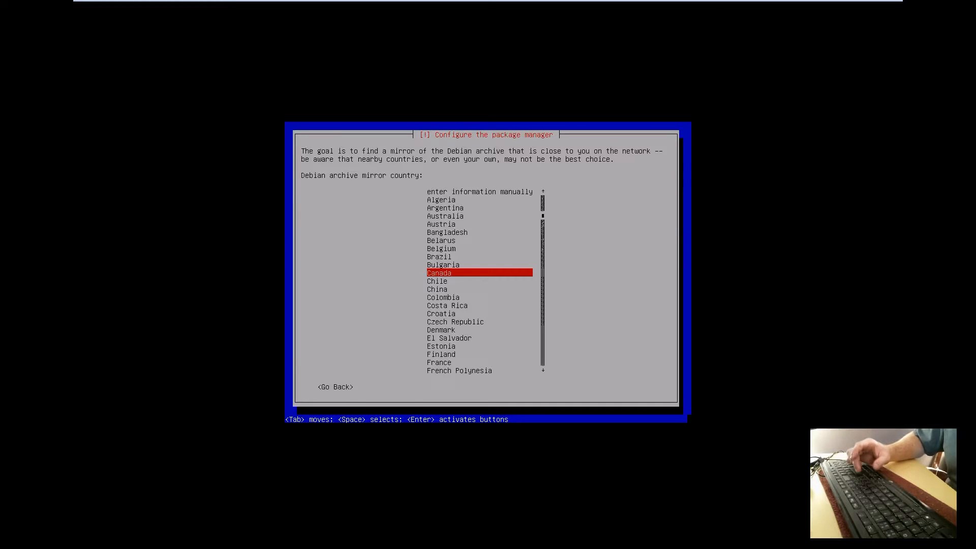
# - Choose Canada and the ftp3.nrc.ca mirror, leaving the HTTP proxy blank
pyautogui.press('Return')
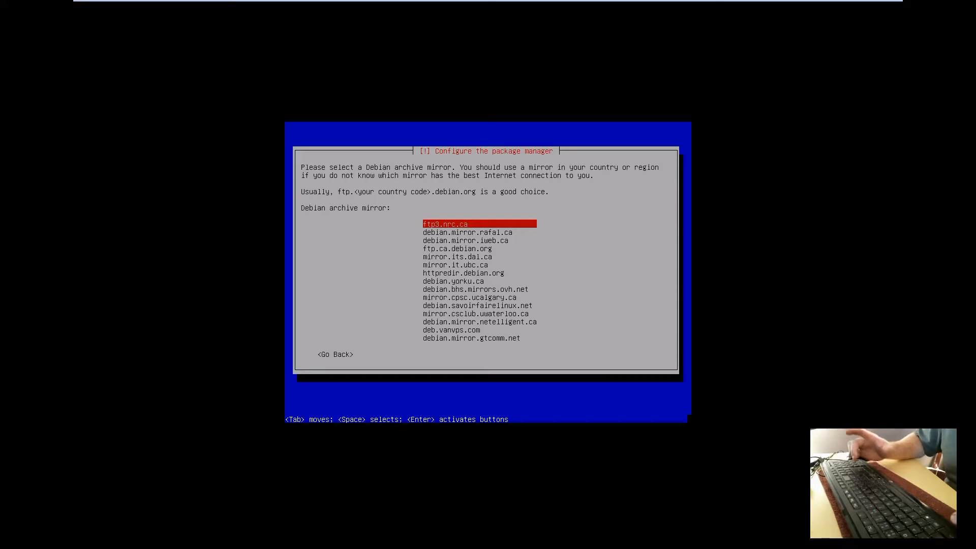
pyautogui.press('Down')
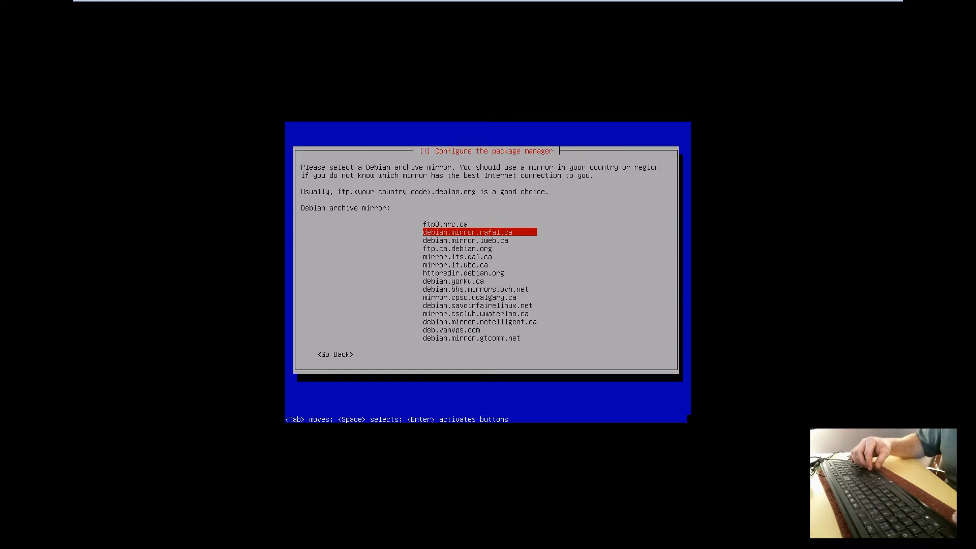
pyautogui.press('Down')
pyautogui.press('Down')
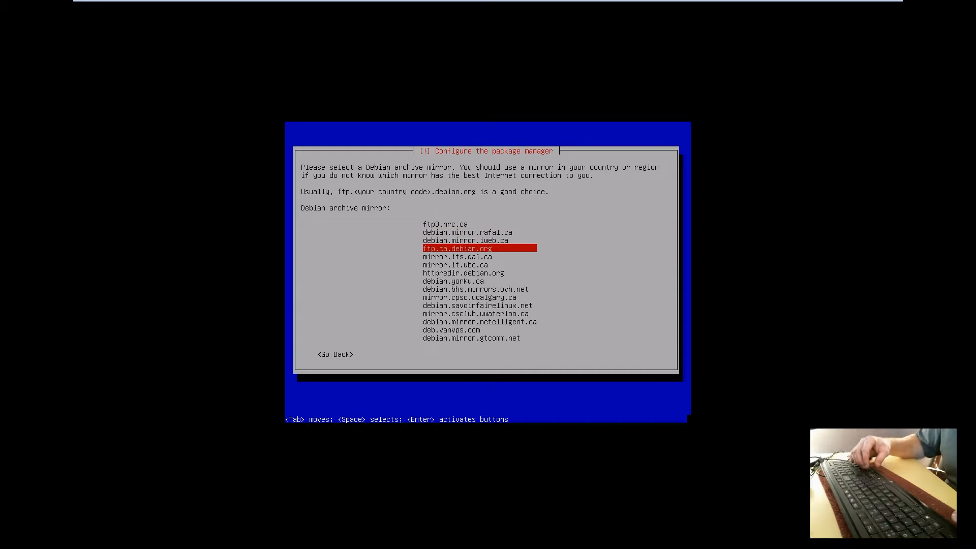
pyautogui.press('Down')
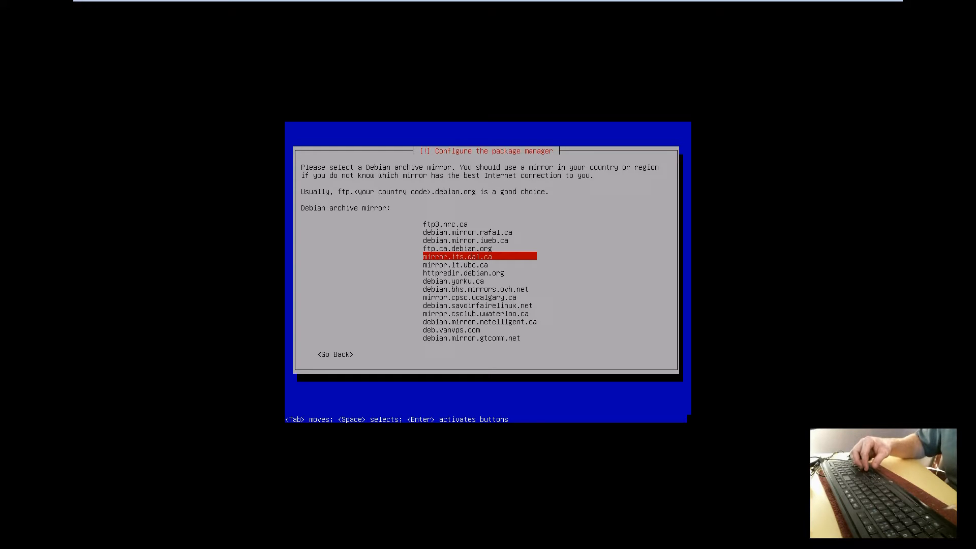
pyautogui.press('Up')
pyautogui.press('Up')
pyautogui.press('Up')
pyautogui.press('Up')
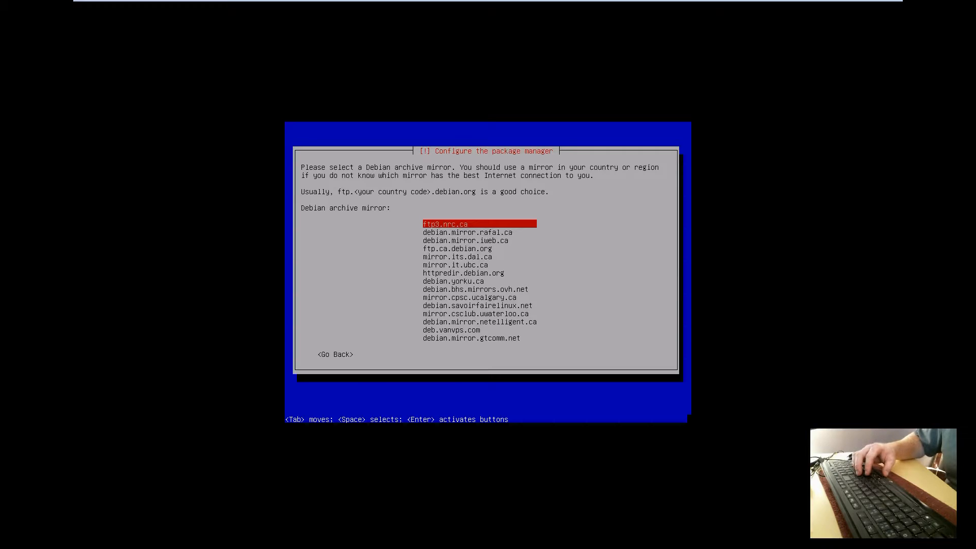
pyautogui.press('Return')
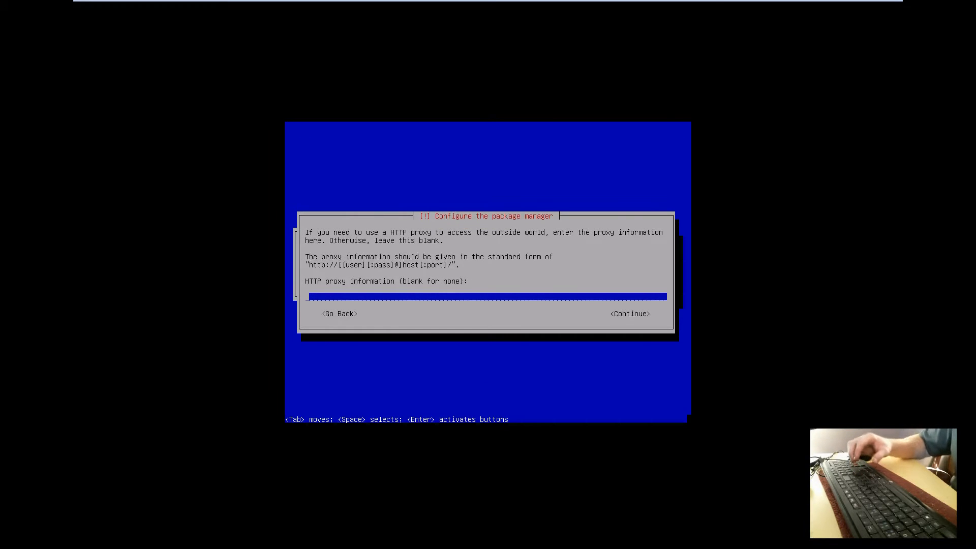
pyautogui.press('Return')
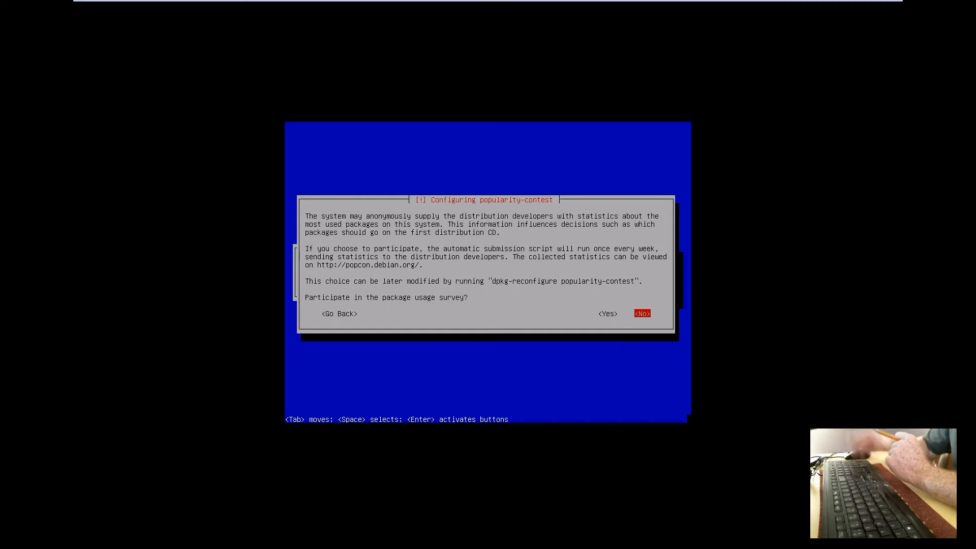
# - Answer Yes to joining the popularity-contest package usage survey
pyautogui.press('Left')
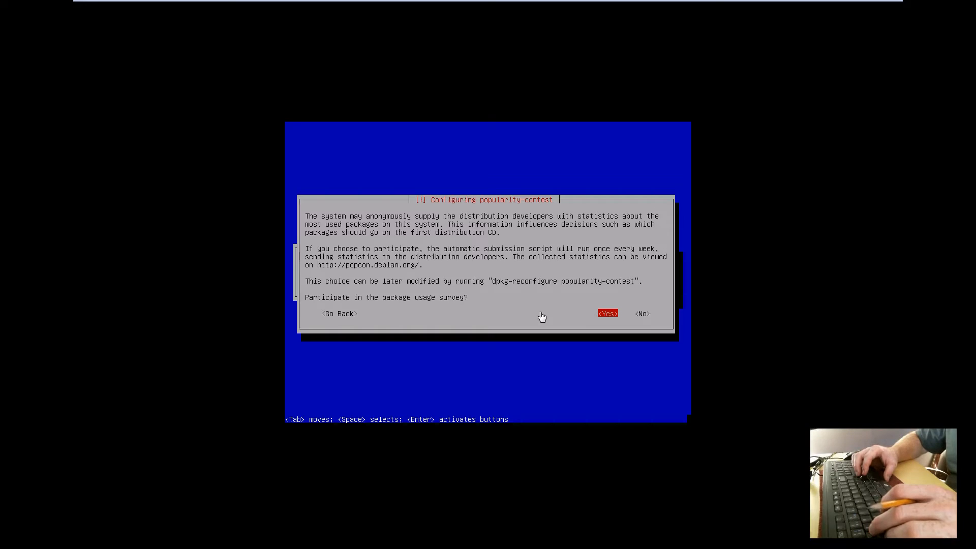
pyautogui.press('Return')
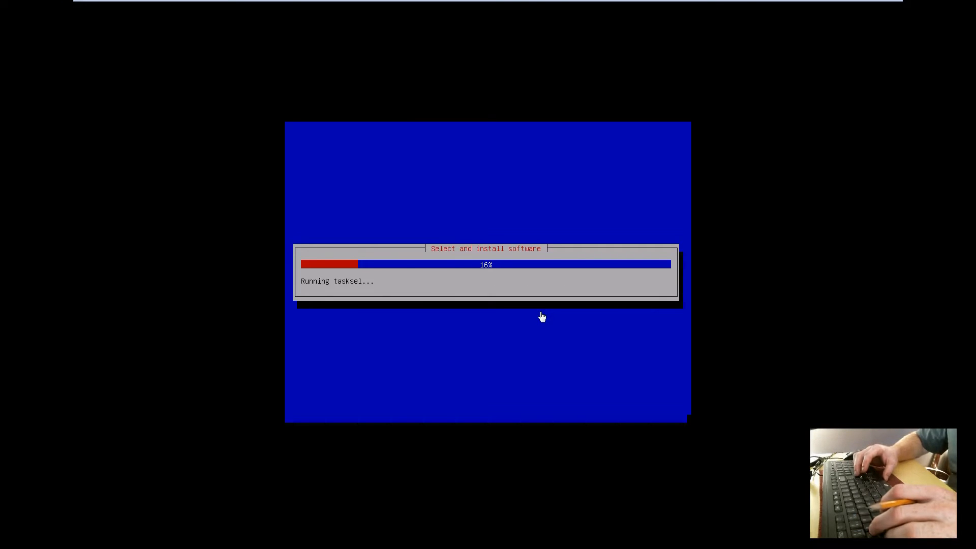
pyautogui.press('Down')
pyautogui.press('Down')
pyautogui.press('Down')
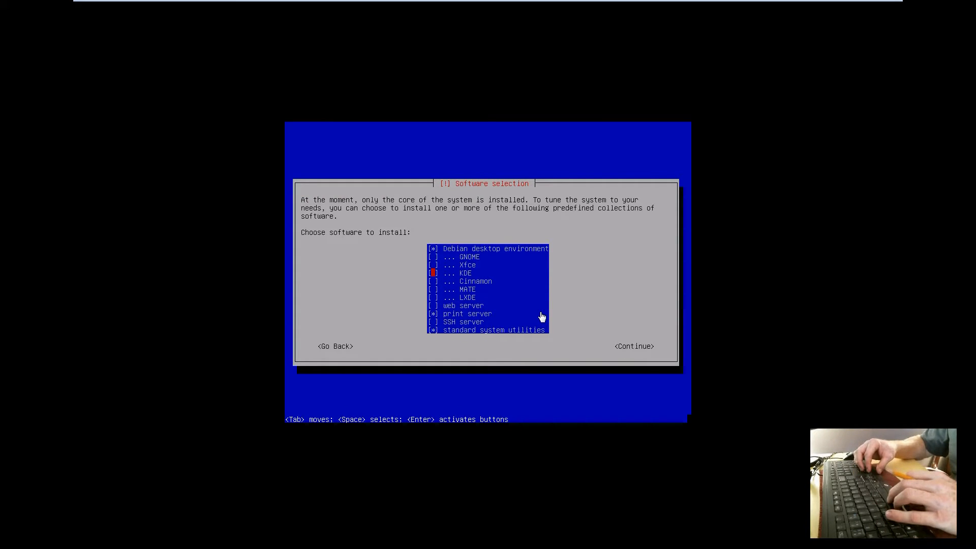
# - Tick the KDE desktop environment in the software selection list
pyautogui.press('Up')
pyautogui.press('Up')
pyautogui.press('Down')
pyautogui.press('Down')
pyautogui.press('Down')
pyautogui.press('Down')
pyautogui.press('Down')
pyautogui.press('Up')
pyautogui.press('Up')
pyautogui.press('Up')
pyautogui.press('Up')
pyautogui.press('Up')
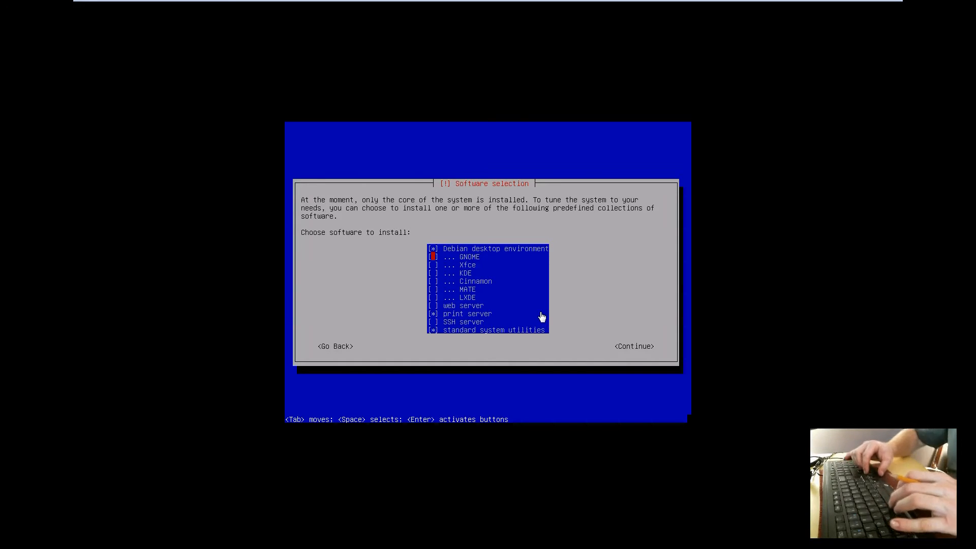
pyautogui.press('Down')
pyautogui.press('Down')
pyautogui.press('Up')
pyautogui.press('Up')
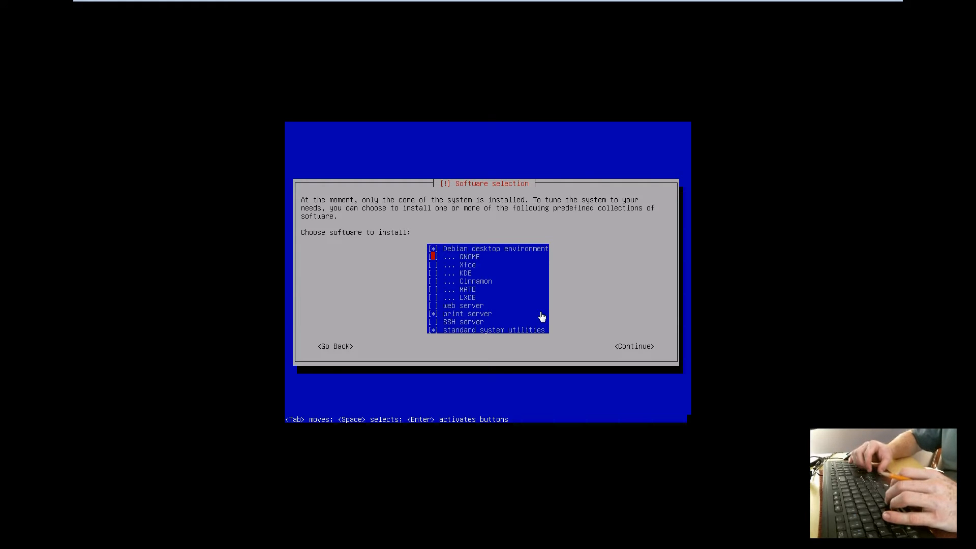
pyautogui.press('Down')
pyautogui.press('Down')
pyautogui.press('Up')
pyautogui.press('Up')
pyautogui.press('Down')
pyautogui.press('Down')
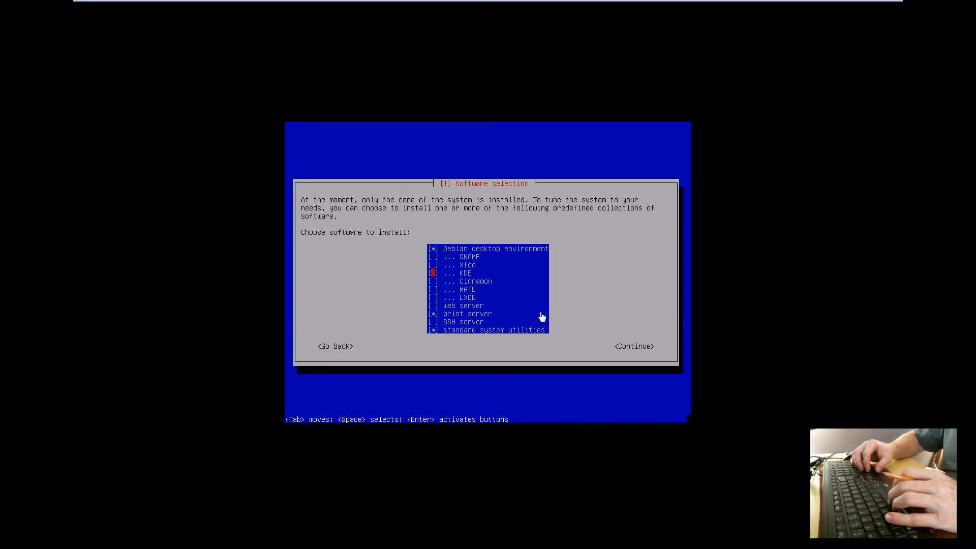
pyautogui.press('Up')
pyautogui.press('Up')
pyautogui.press('Down')
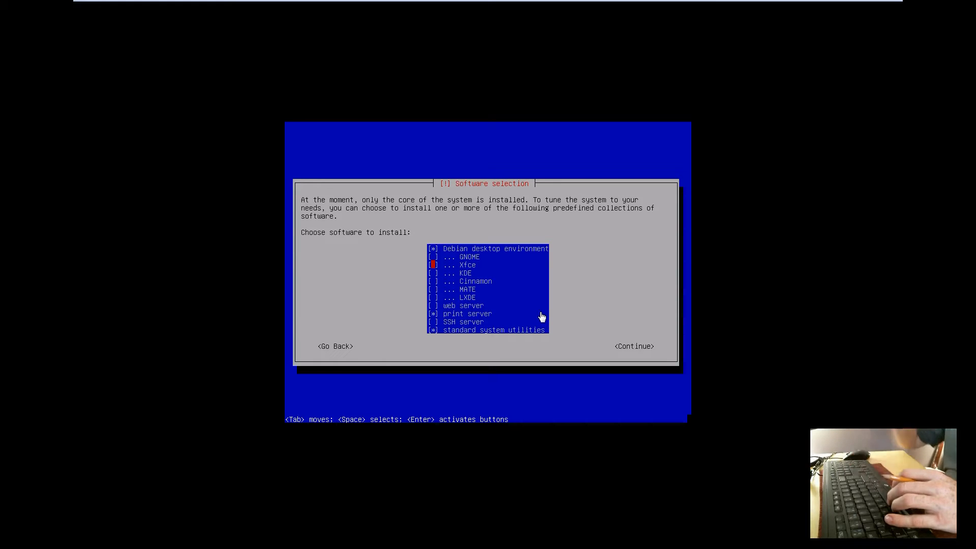
pyautogui.press('Down')
pyautogui.press('space')
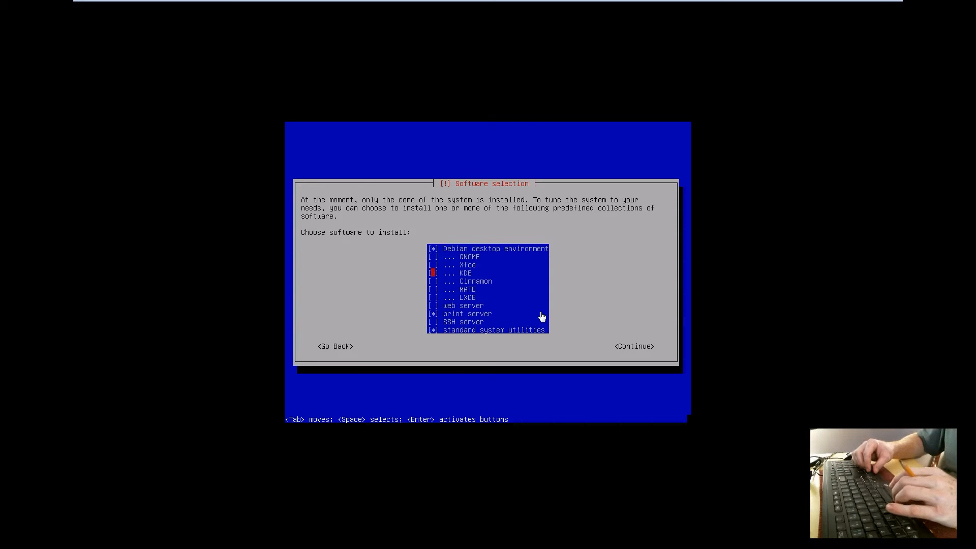
# - Leave GNOME unticked and continue to install the selected software collections
pyautogui.press('Down')
pyautogui.press('Down')
pyautogui.press('Down')
pyautogui.press('Down')
pyautogui.press('Down')
pyautogui.press('Up')
pyautogui.press('Up')
pyautogui.press('Up')
pyautogui.press('Up')
pyautogui.press('Up')
pyautogui.press('Up')
pyautogui.press('Up')
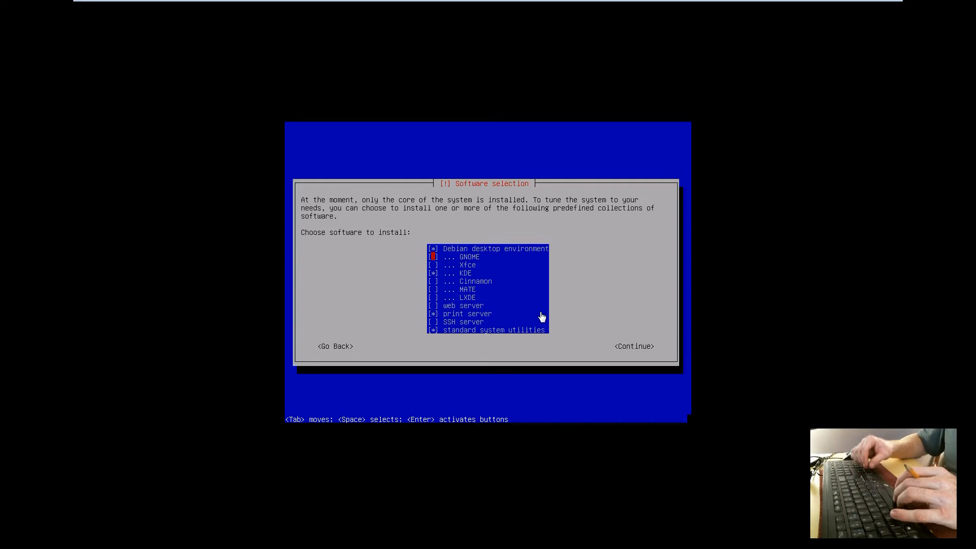
pyautogui.press('Down')
pyautogui.press('Down')
pyautogui.press('Down')
pyautogui.press('Down')
pyautogui.press('Down')
pyautogui.press('Down')
pyautogui.press('Down')
pyautogui.press('Down')
pyautogui.press('Down')
pyautogui.press('Up')
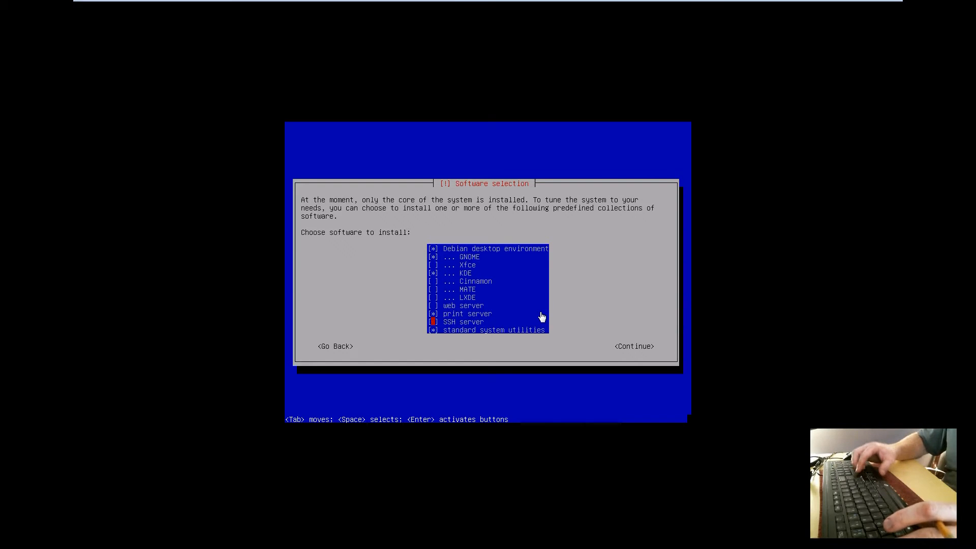
pyautogui.press('Up')
pyautogui.press('Up')
pyautogui.press('Up')
pyautogui.press('Up')
pyautogui.press('Up')
pyautogui.press('Up')
pyautogui.press('Up')
pyautogui.press('Up')
pyautogui.press('Down')
pyautogui.press('Down')
pyautogui.press('Down')
pyautogui.press('Up')
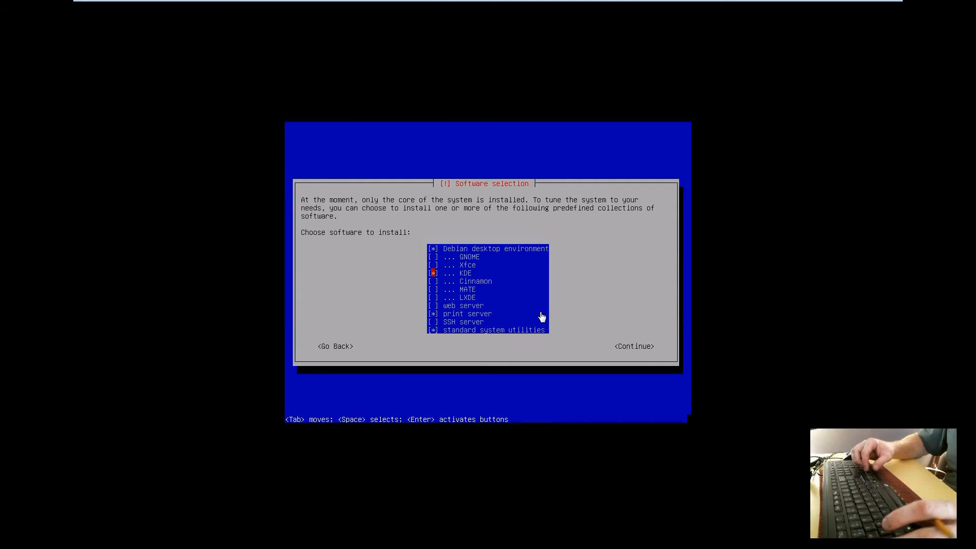
pyautogui.press('Tab')
pyautogui.press('Tab')
pyautogui.press('Tab')
pyautogui.press('Tab')
pyautogui.press('Tab')
pyautogui.press('Tab')
pyautogui.press('Tab')
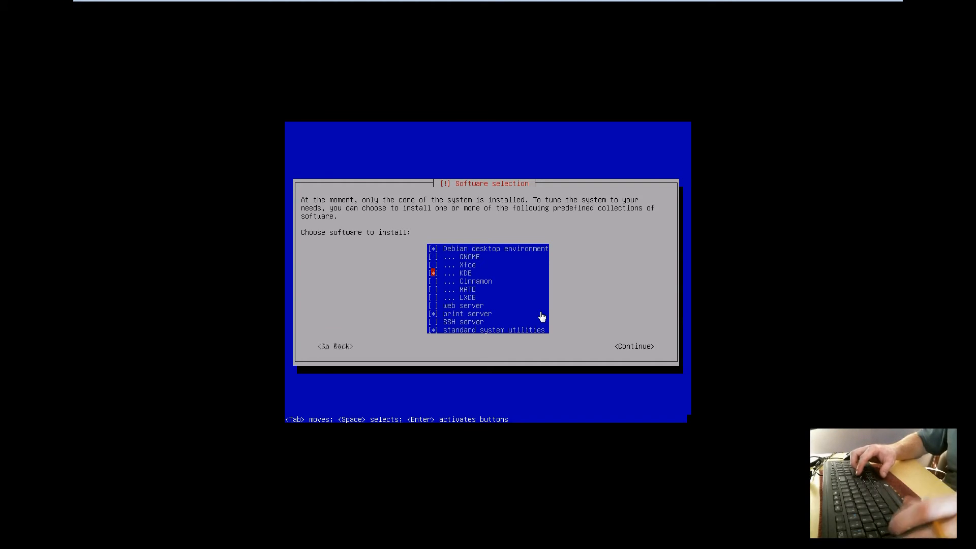
pyautogui.press('Return')
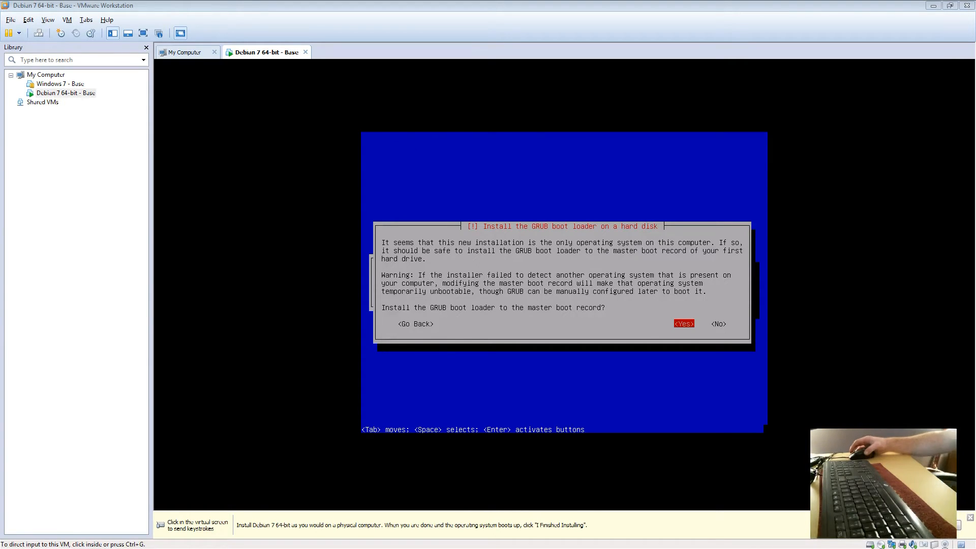
# - Install GRUB to the master boot record on /dev/sda and finish the Debian installation
pyautogui.click(601, 254)
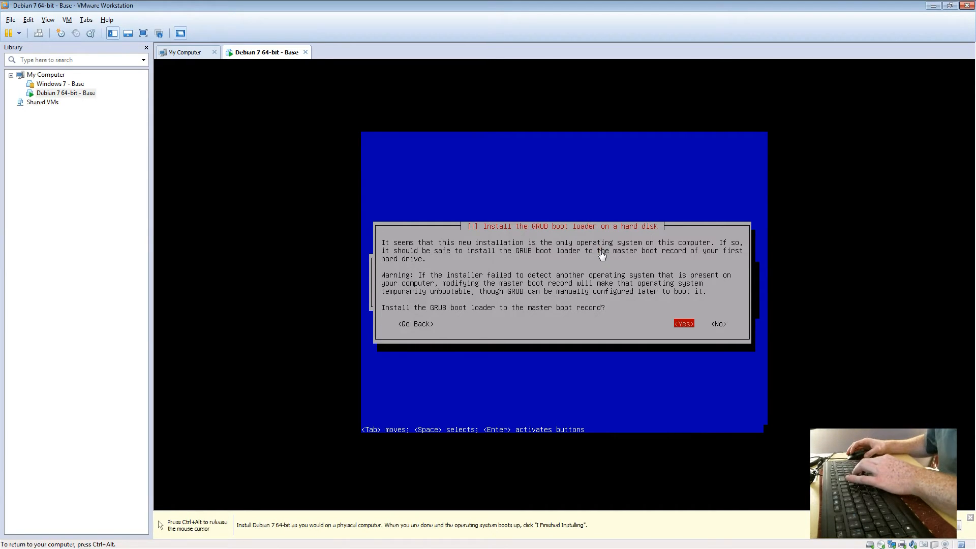
pyautogui.press('Return')
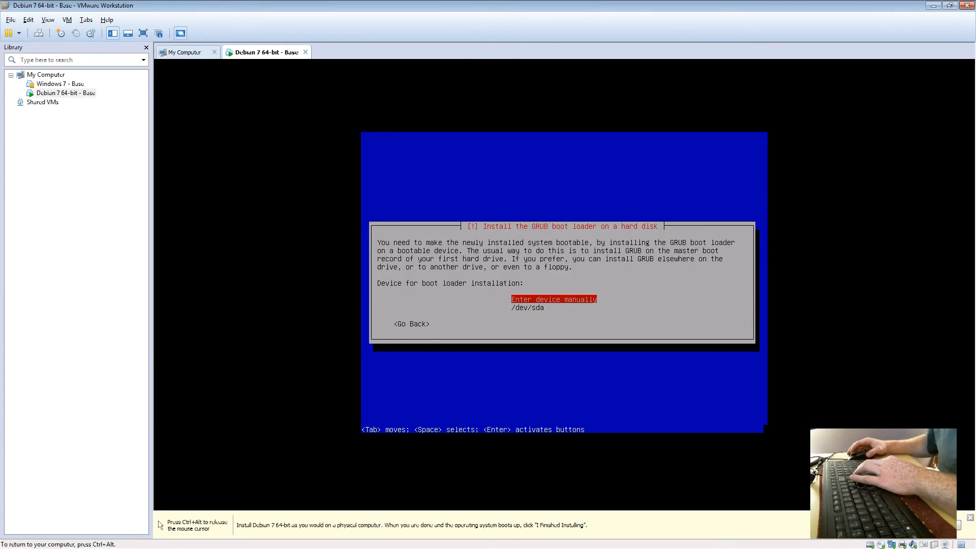
pyautogui.press('Down')
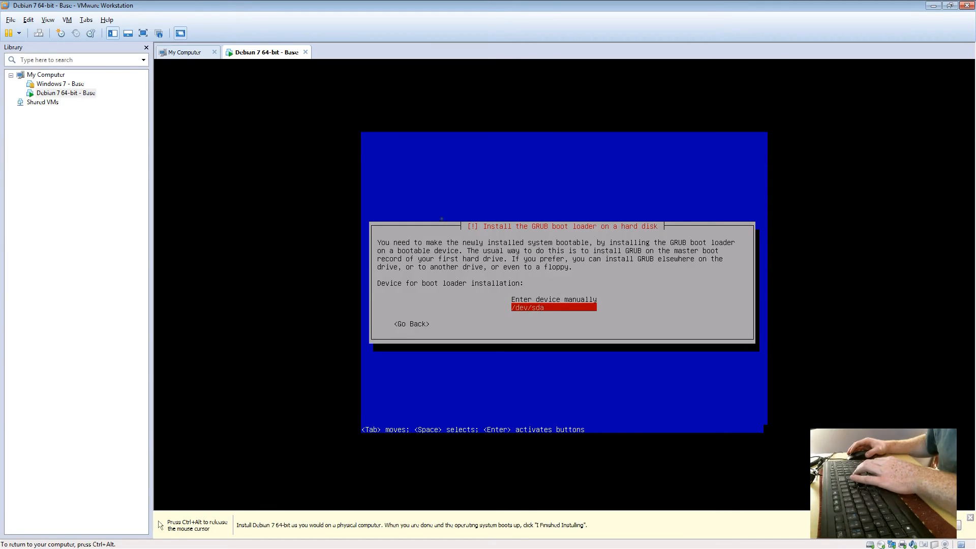
pyautogui.press('Return')
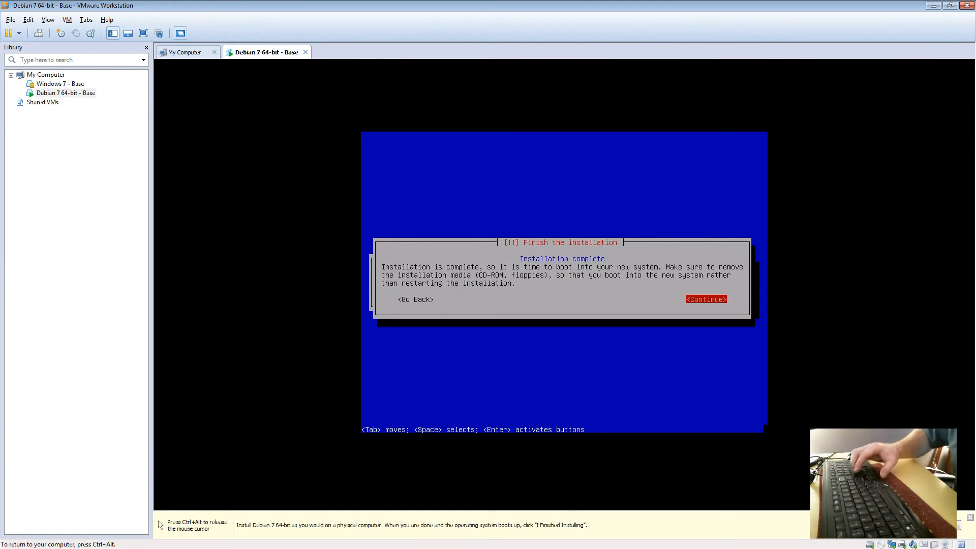
pyautogui.press('Return')
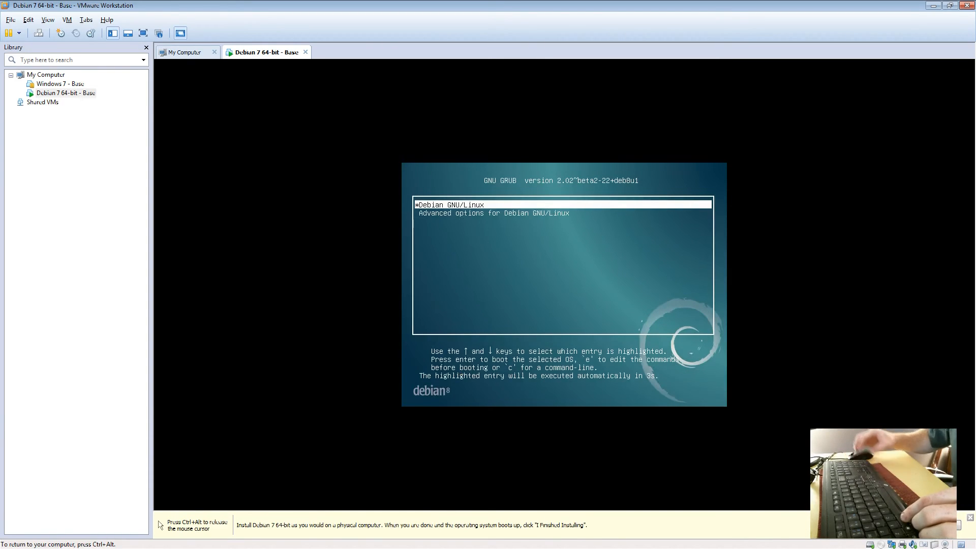
# - Boot the default 'Debian GNU/Linux' entry from the GNU GRUB menu
pyautogui.press('Return')
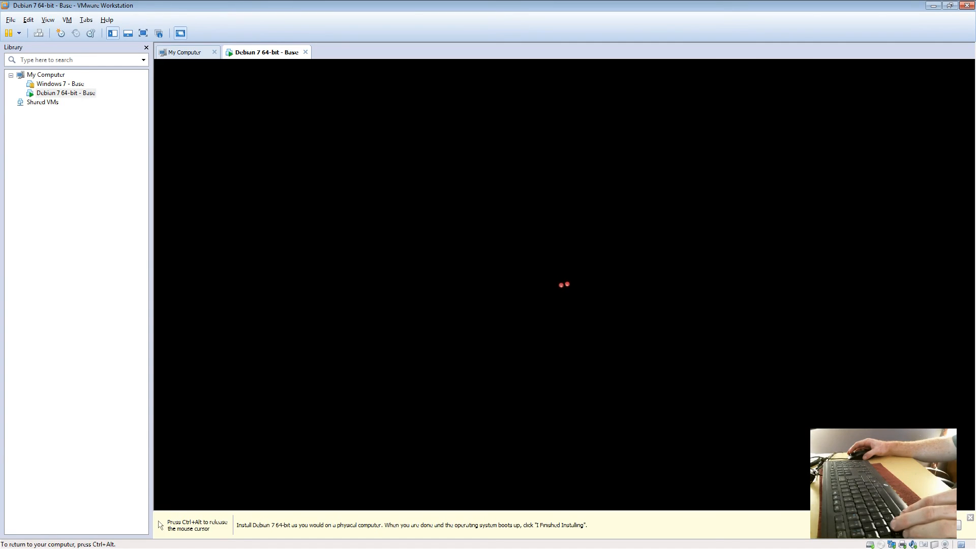
# - Log in to NMDebian with the user's account name and password
pyautogui.click(559, 273)
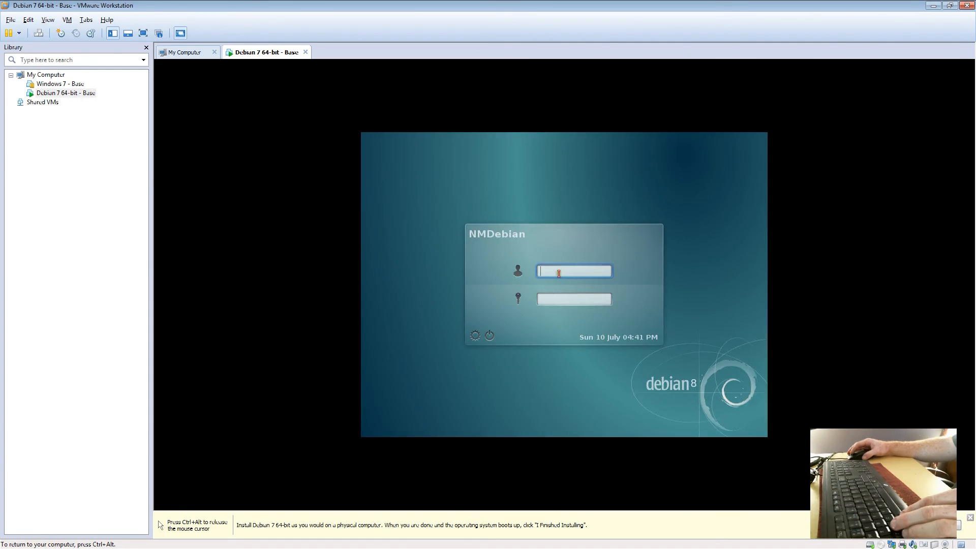
pyautogui.write('bytesabit')
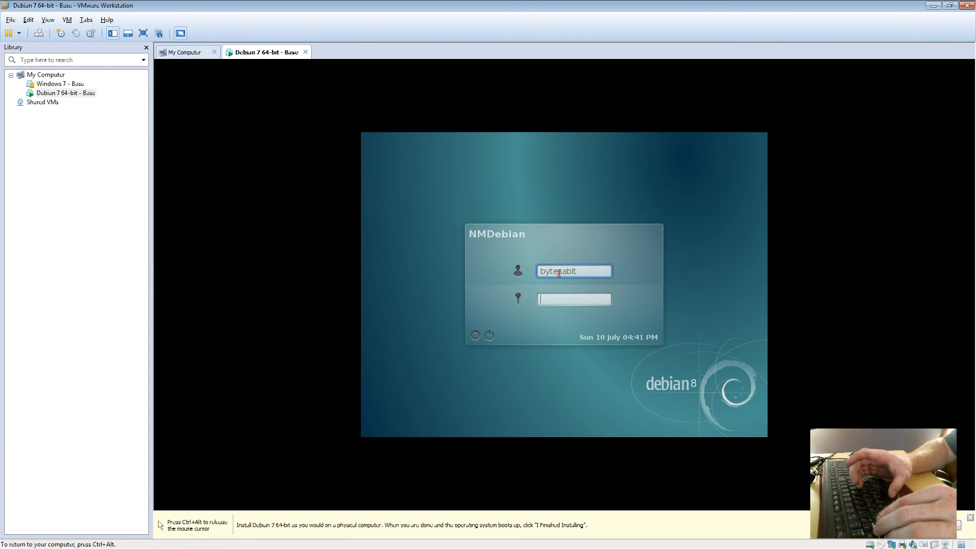
pyautogui.press('Tab')
pyautogui.write('********')
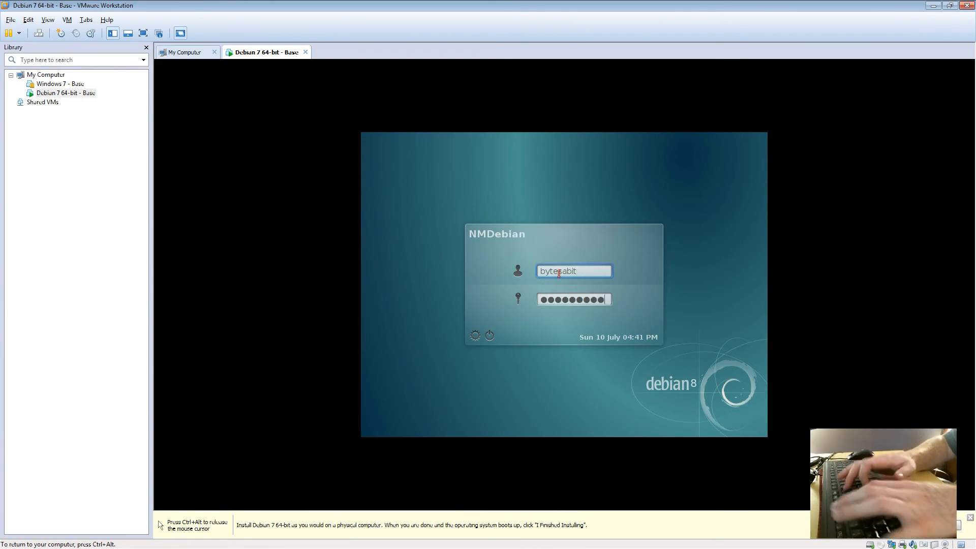
pyautogui.press('Return')
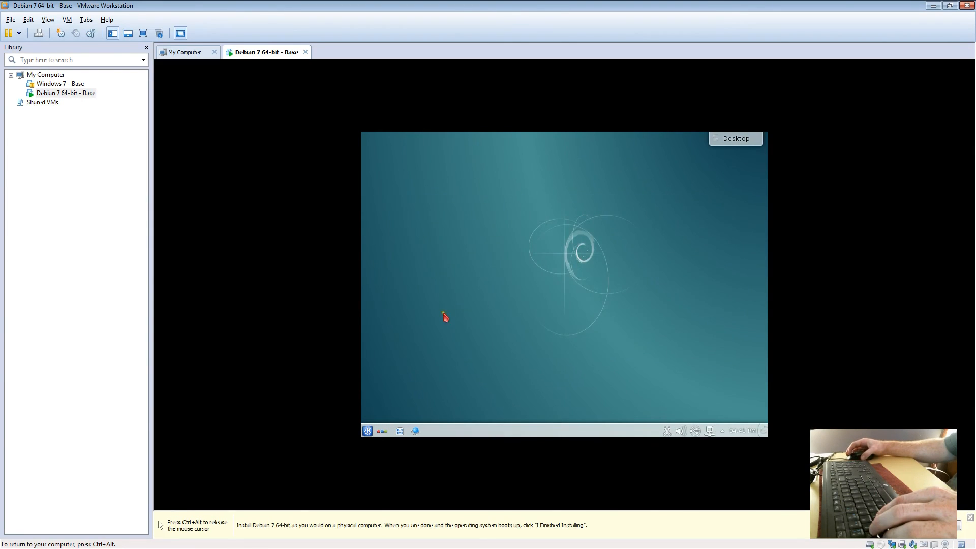
# - Open the KDE K menu application launcher from the guest taskbar
pyautogui.click(367, 431)
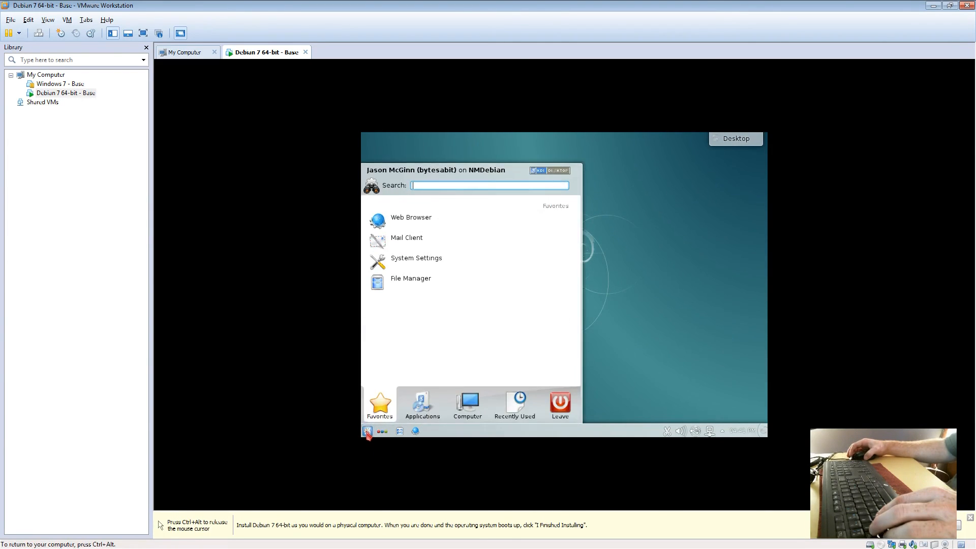